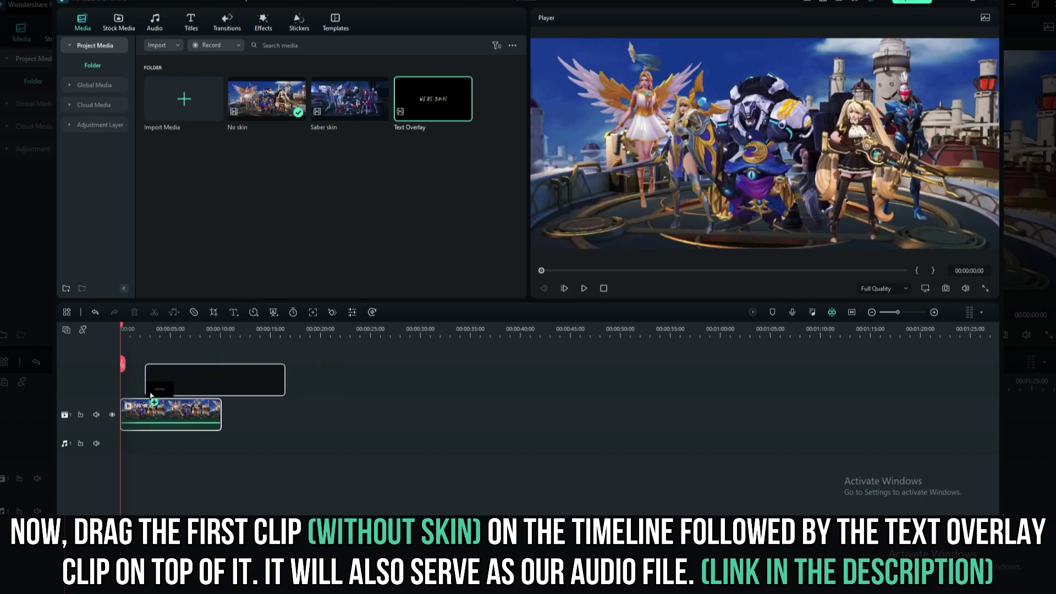
Place the Text Overlay clip above the No skin clip at the timeline start and detach its audio
click(158, 376)
click(851, 312)
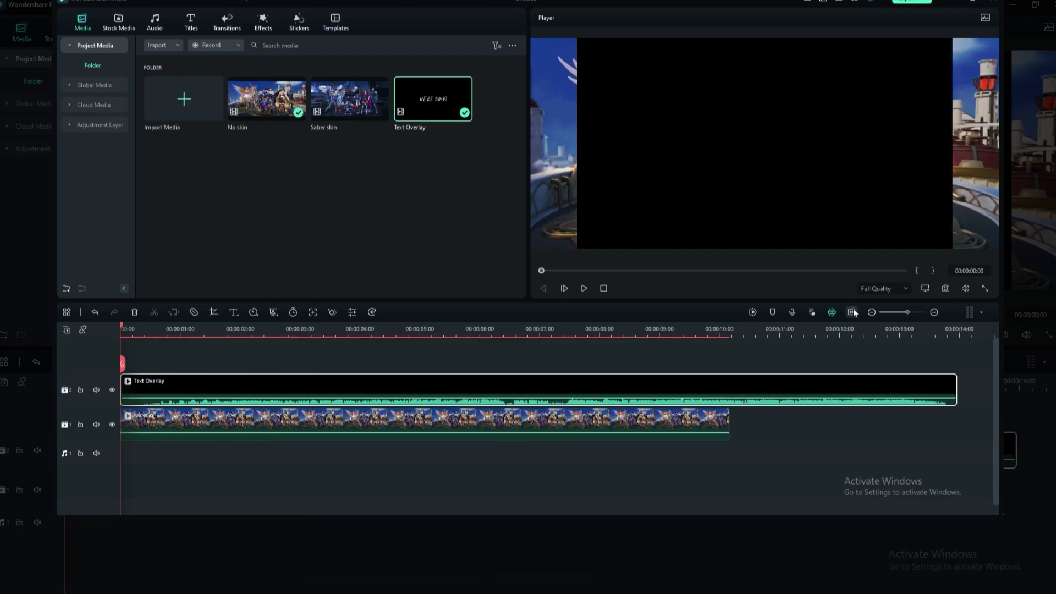
right_click(430, 380)
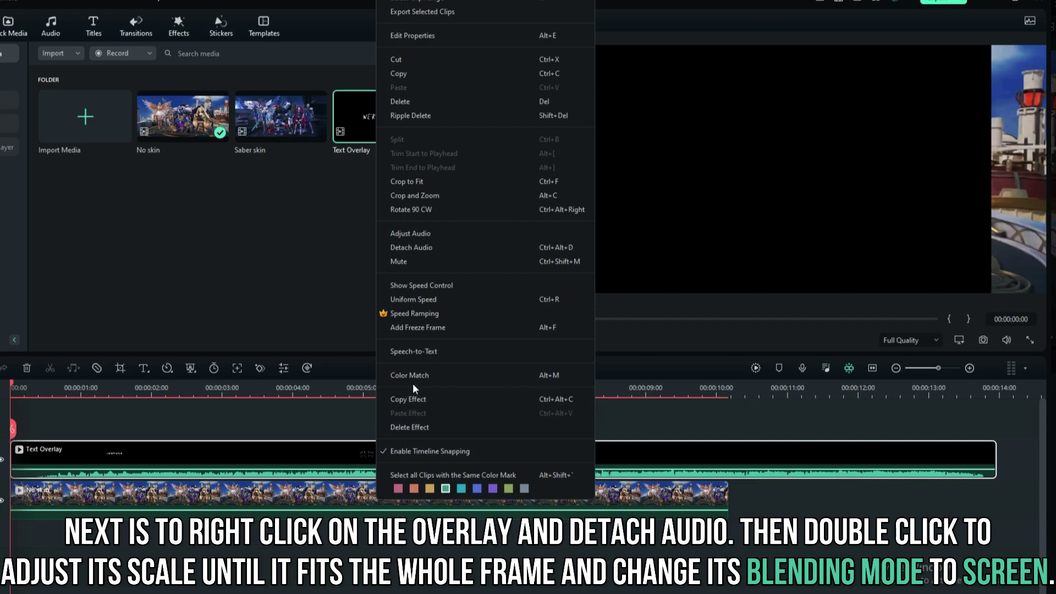
click(429, 248)
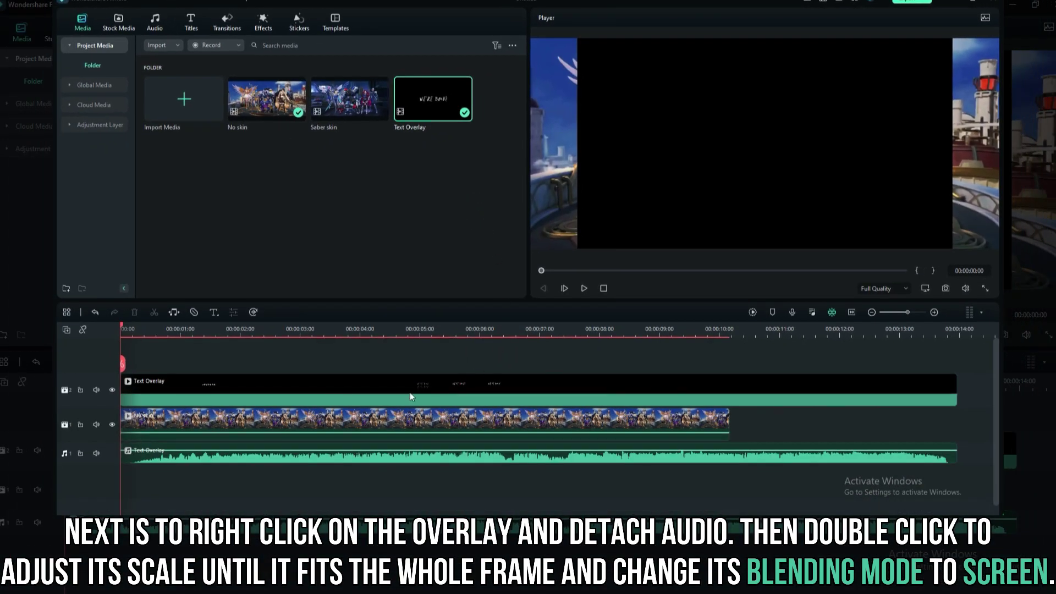
click(206, 357)
Scale the Text Overlay clip uniformly to 125% so that it fills the frame
click(499, 387)
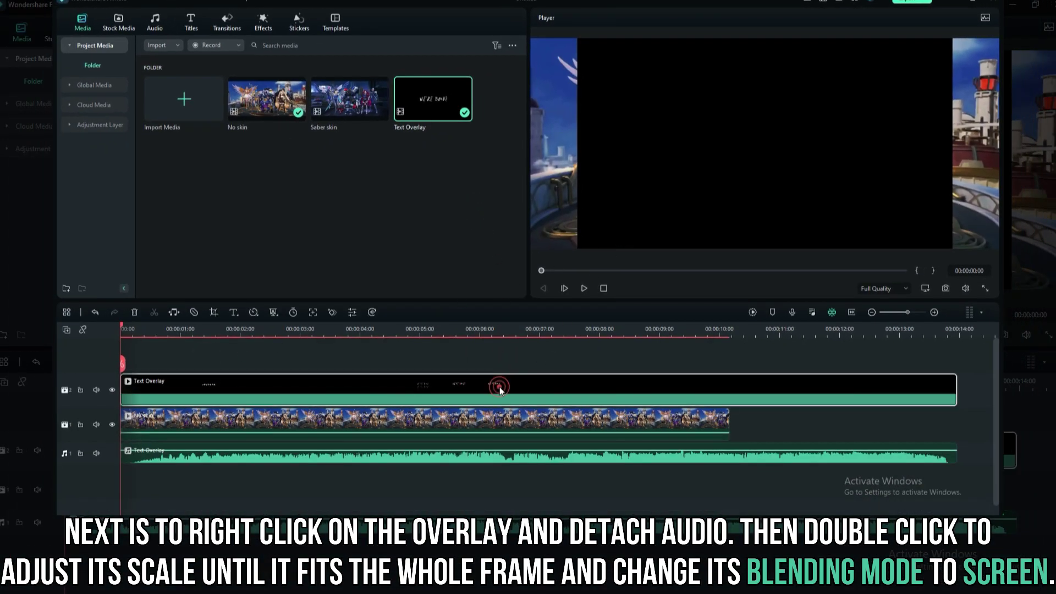
double_click(499, 387)
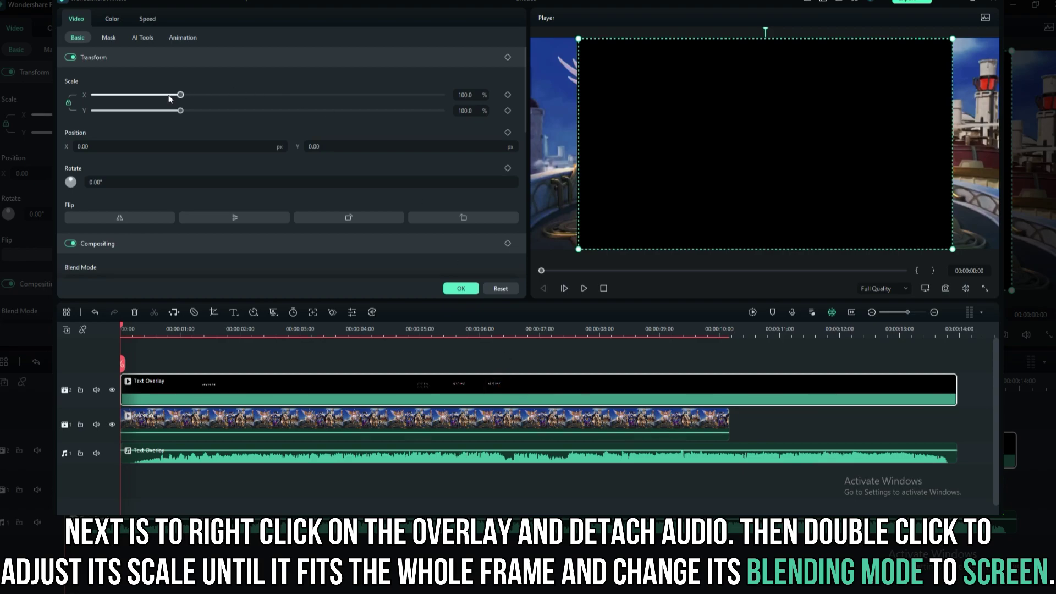
drag(180, 95, 205, 106)
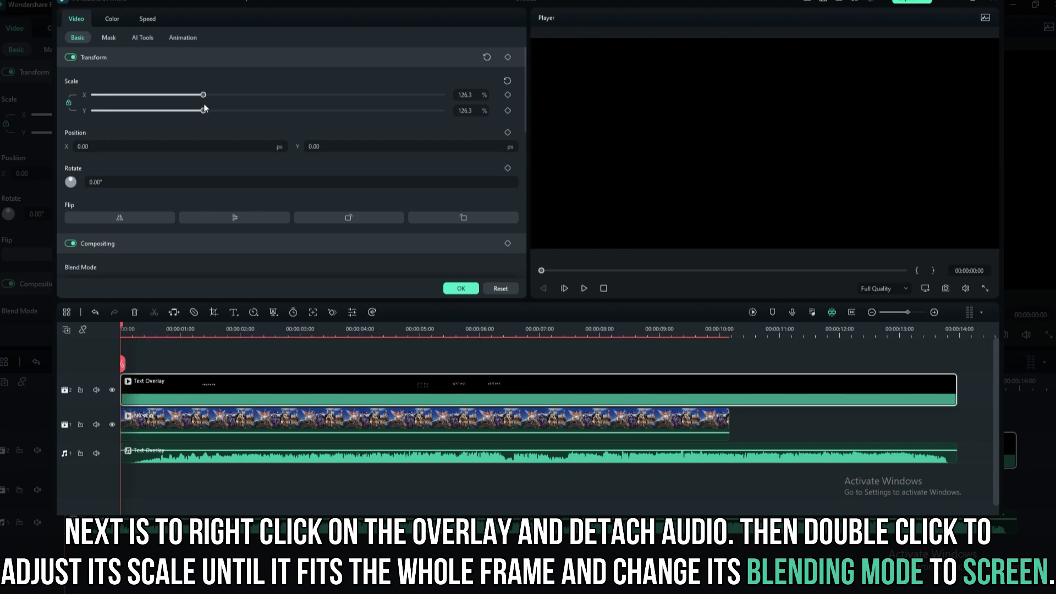
click(465, 95)
text(125)
key(Return)
Set the Text Overlay clip's blend mode to Screen and apply the clip settings
scroll(210, 189, down, 1)
click(163, 242)
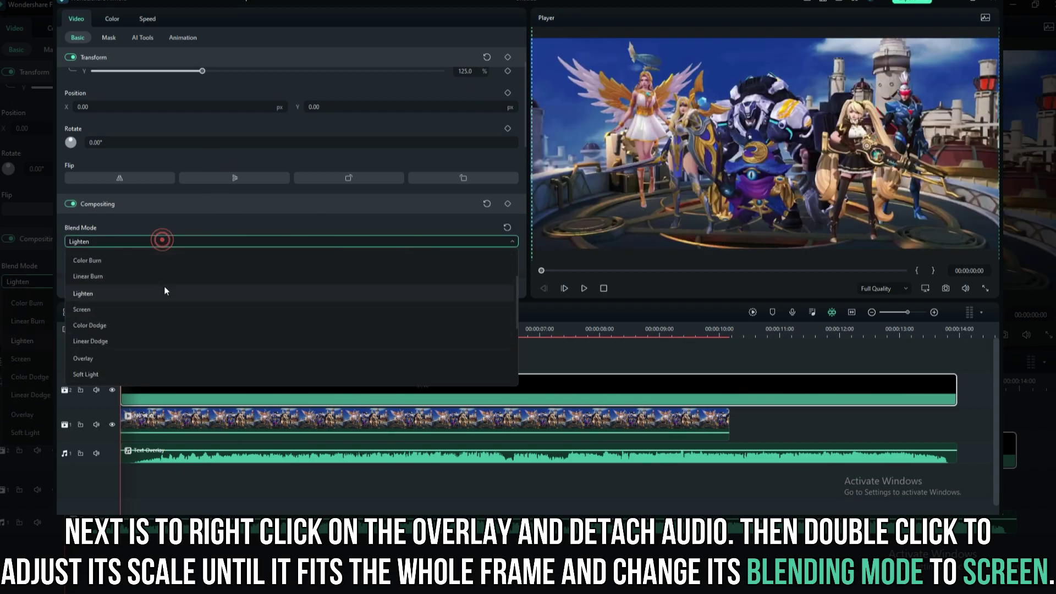
scroll(149, 325, up, 1)
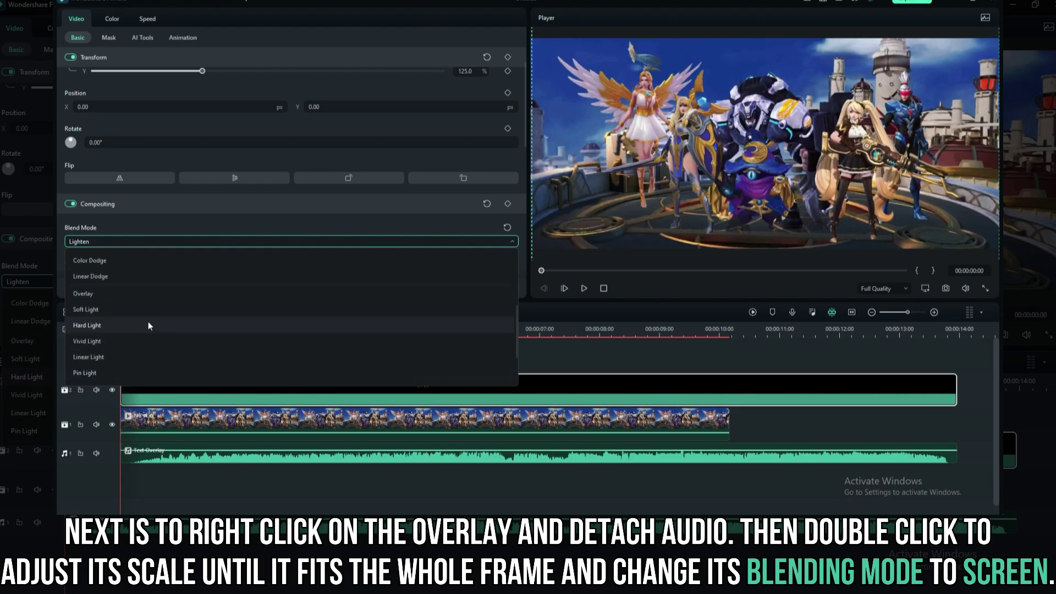
scroll(141, 291, up, 3)
click(141, 293)
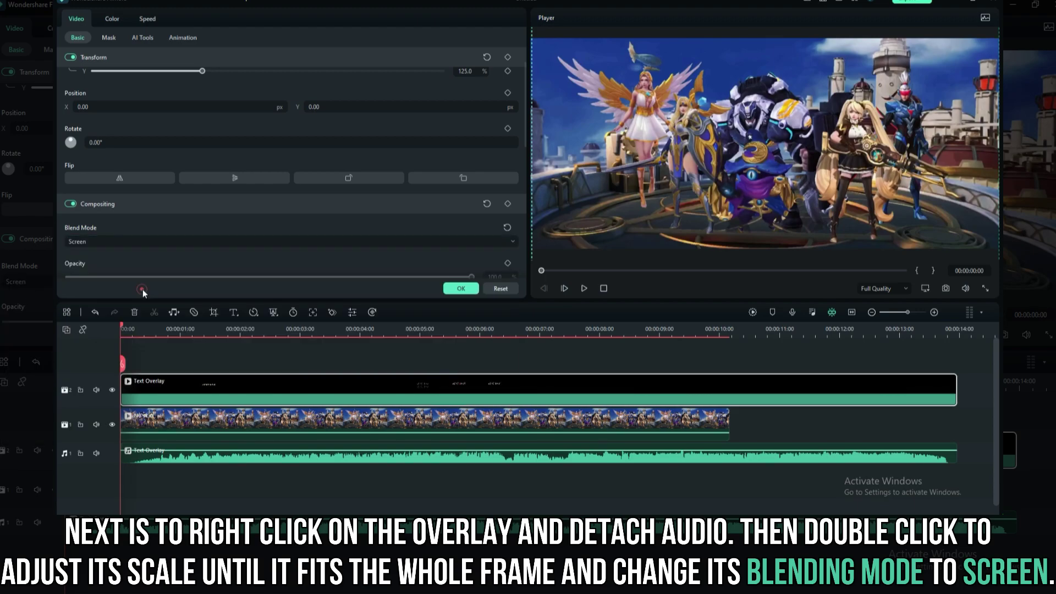
click(461, 289)
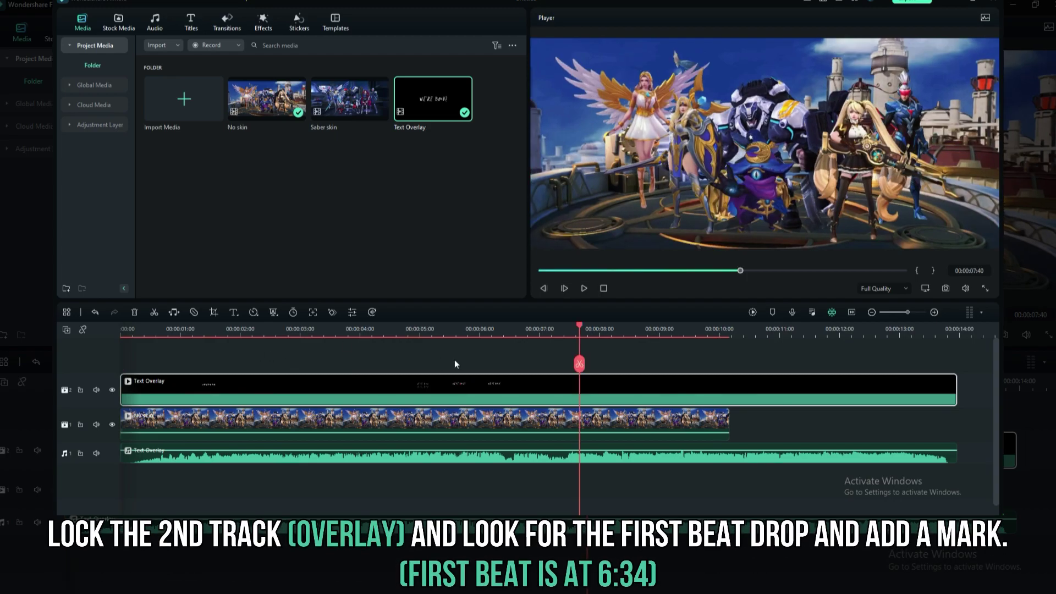
Lock the Text Overlay video track and enlarge the height of the audio track holding the detached sound
click(301, 357)
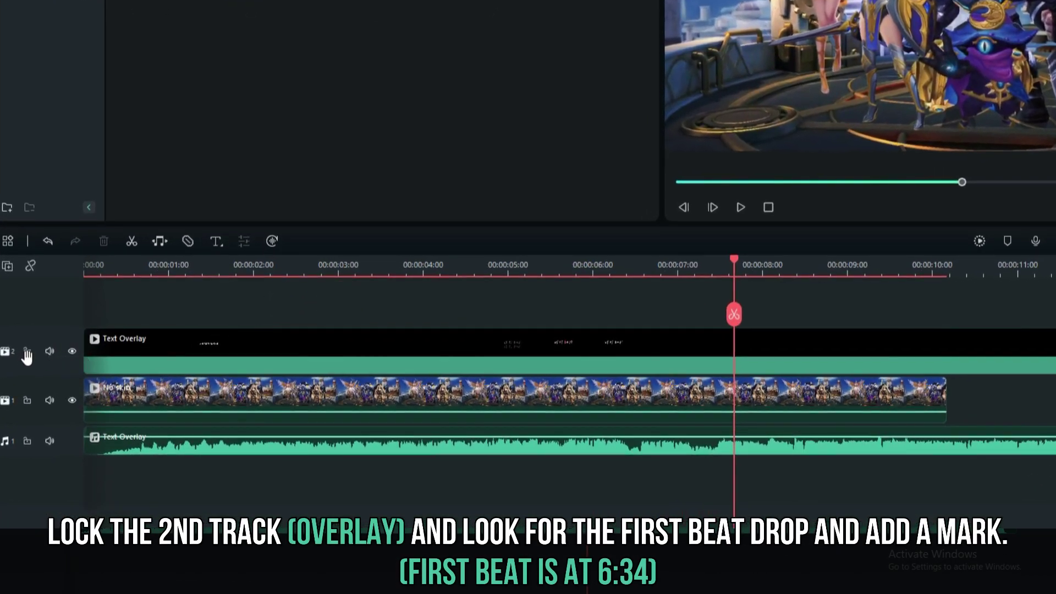
click(27, 353)
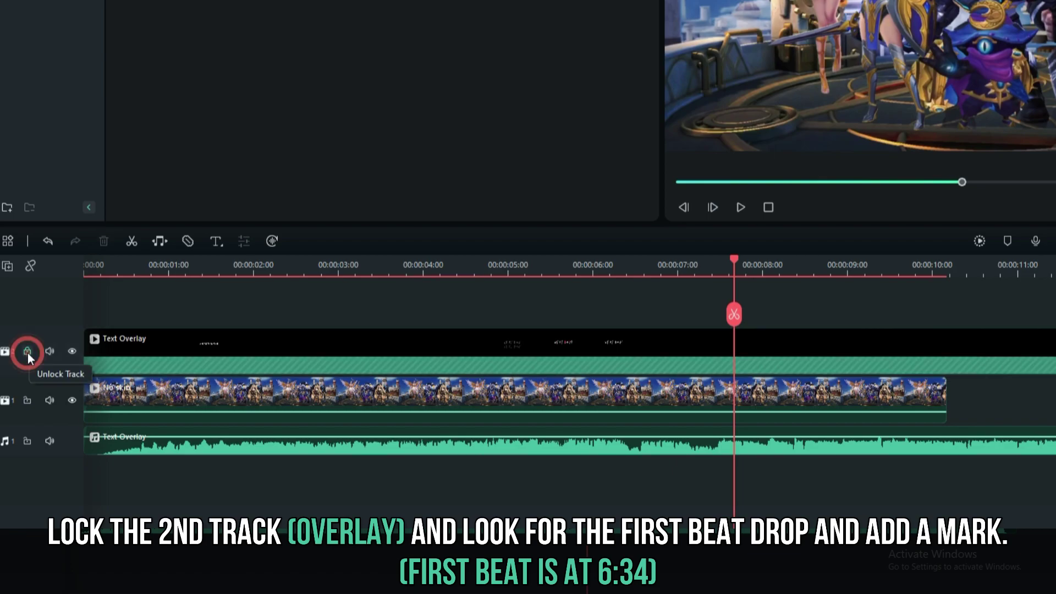
drag(330, 276, 194, 273)
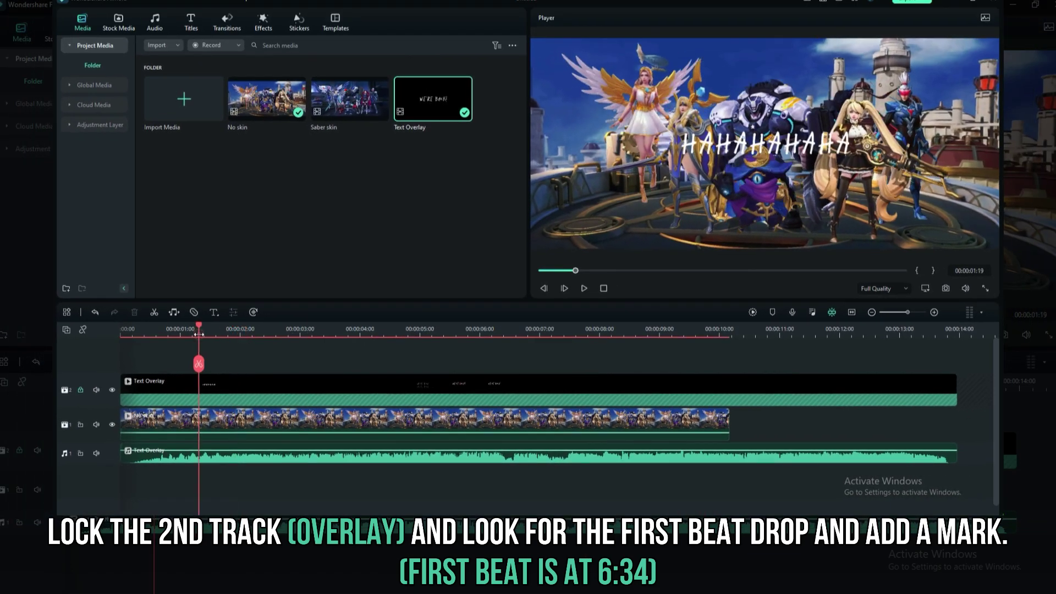
drag(199, 333, 243, 332)
drag(100, 442, 100, 419)
scroll(410, 363, down, 1)
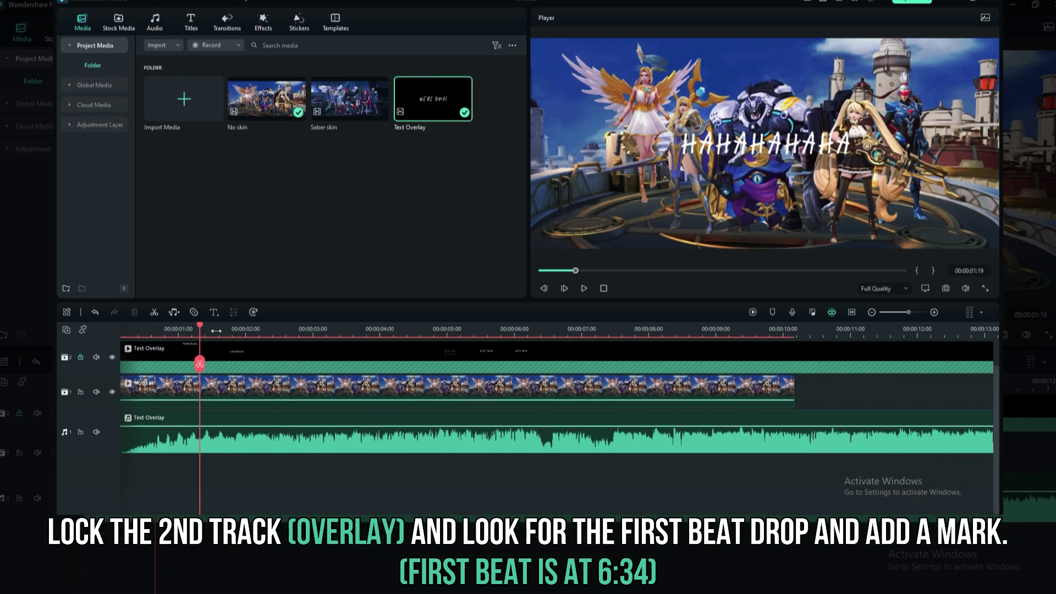
Find the first beat drop in the detached audio and add a marker to the audio clip at 00:00:06:34
drag(202, 330, 528, 337)
click(543, 419)
click(528, 325)
drag(529, 325, 553, 328)
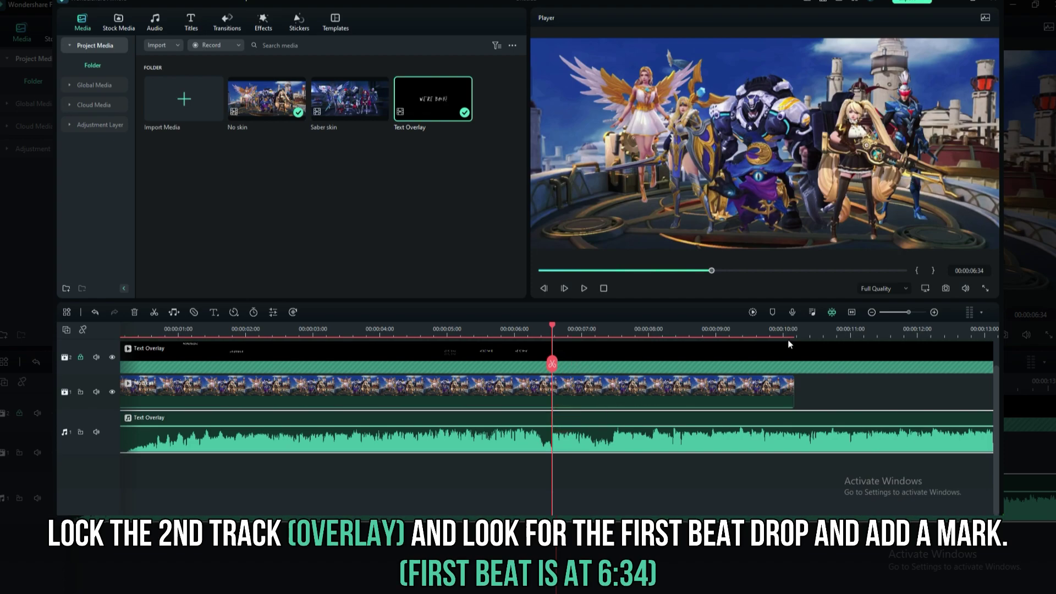
click(772, 312)
Trim the end of the No skin clip to the 06:34 marker and place the Saber skin clip directly after it
click(706, 387)
drag(791, 384, 551, 383)
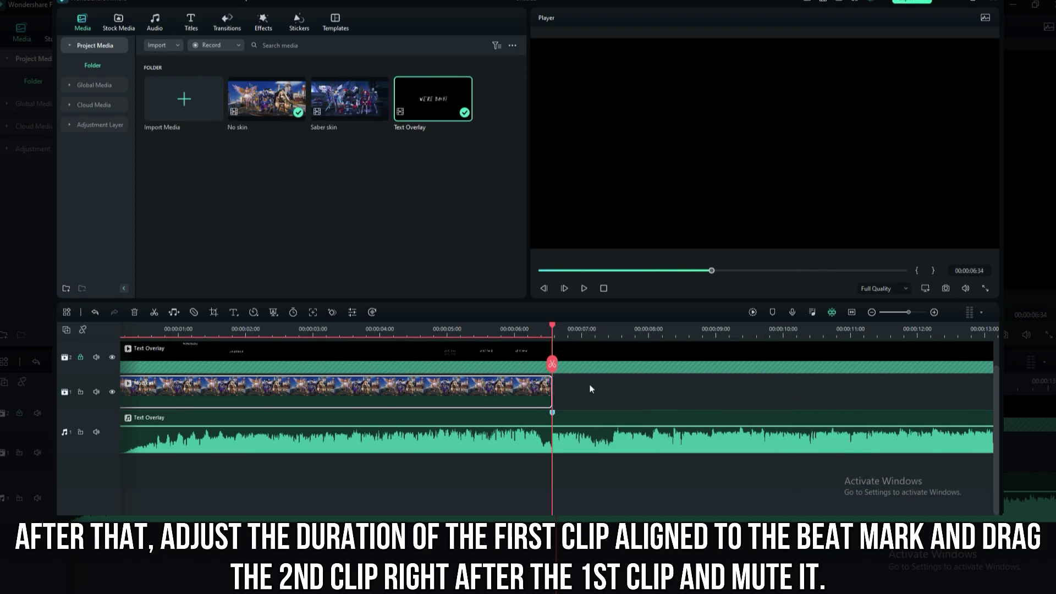
click(332, 99)
drag(480, 283, 591, 427)
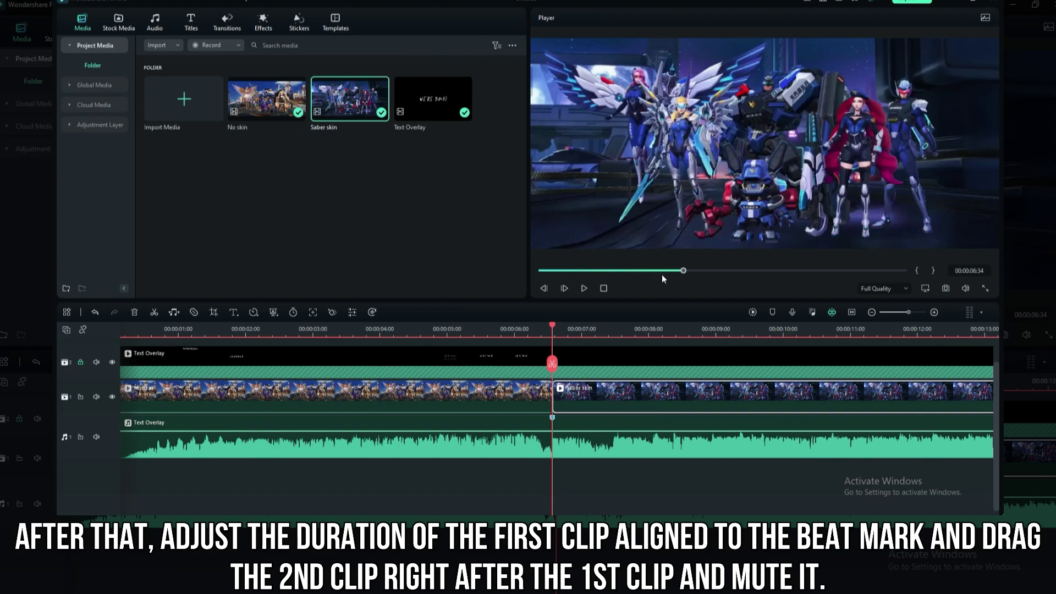
Play the edit from the start to preview the switch from the No skin clip to the Saber skin clip
drag(603, 270, 533, 271)
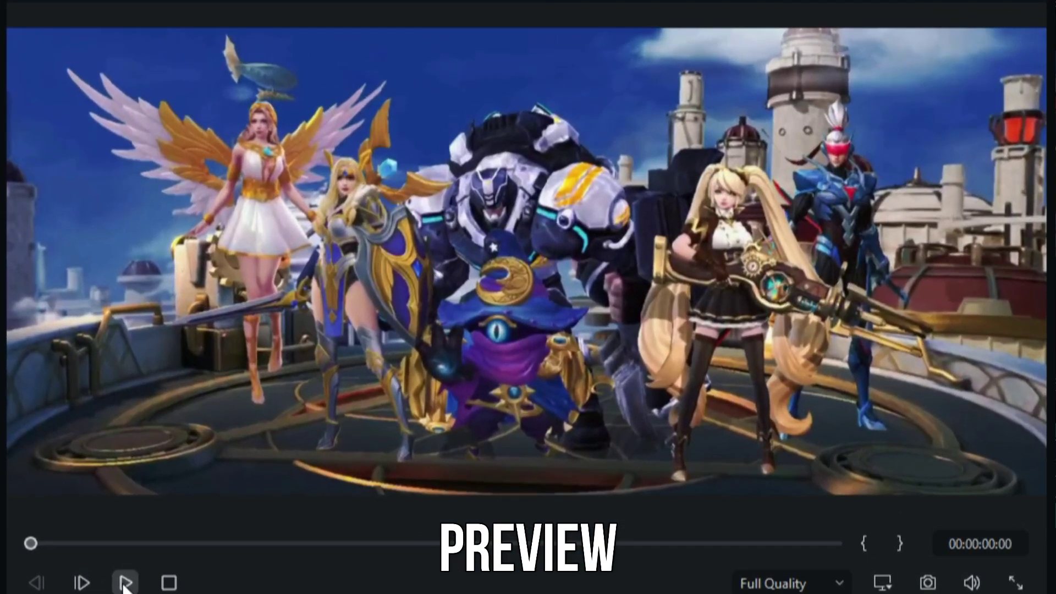
click(371, 428)
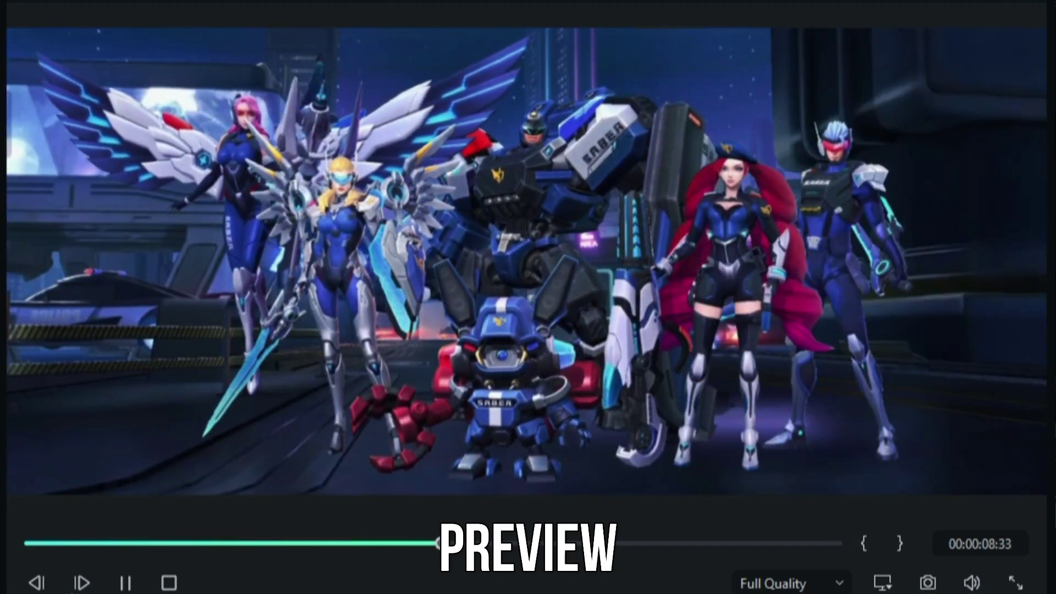
click(126, 583)
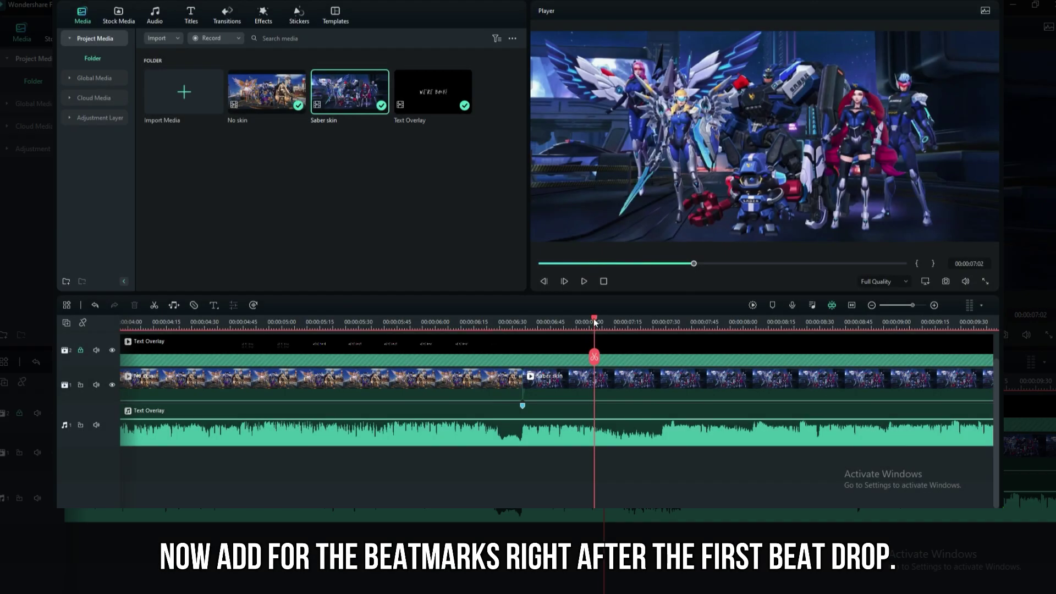
Locate the next beat after the first drop and add a marker to the audio clip at 07:28
drag(594, 323, 637, 369)
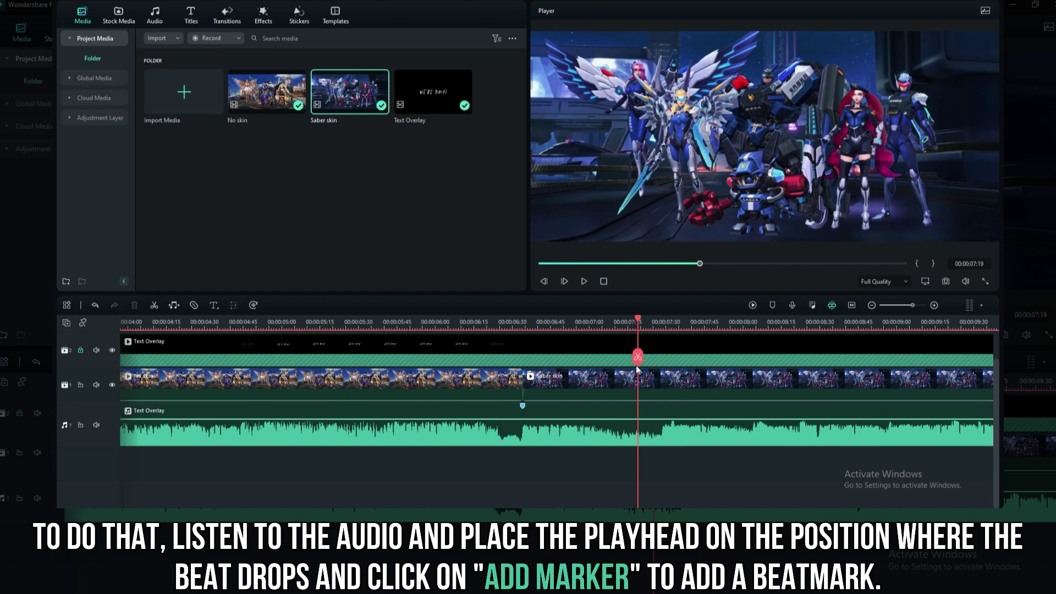
key(space)
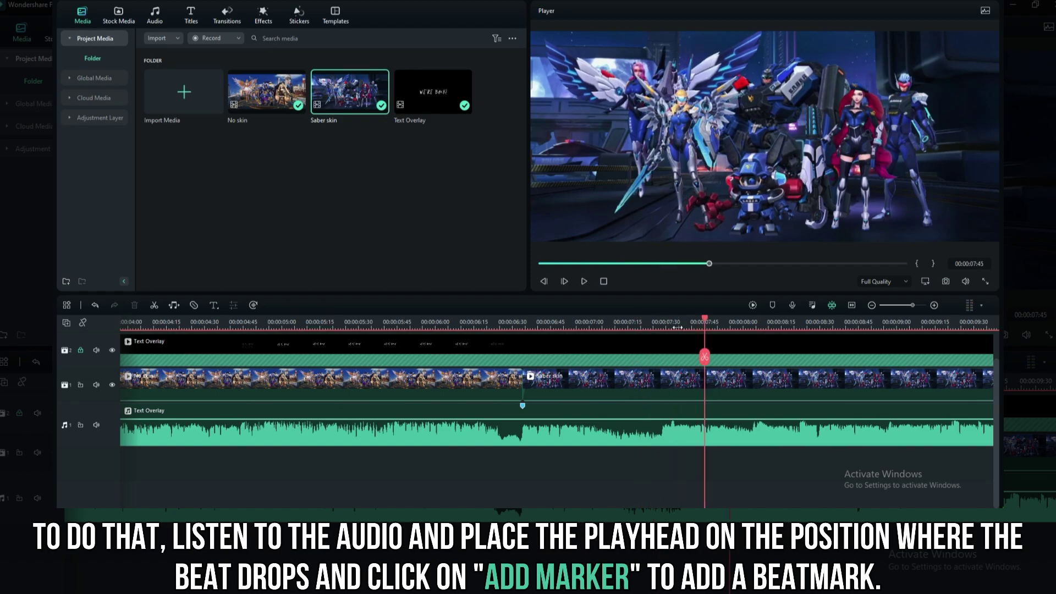
drag(705, 322, 662, 333)
click(699, 409)
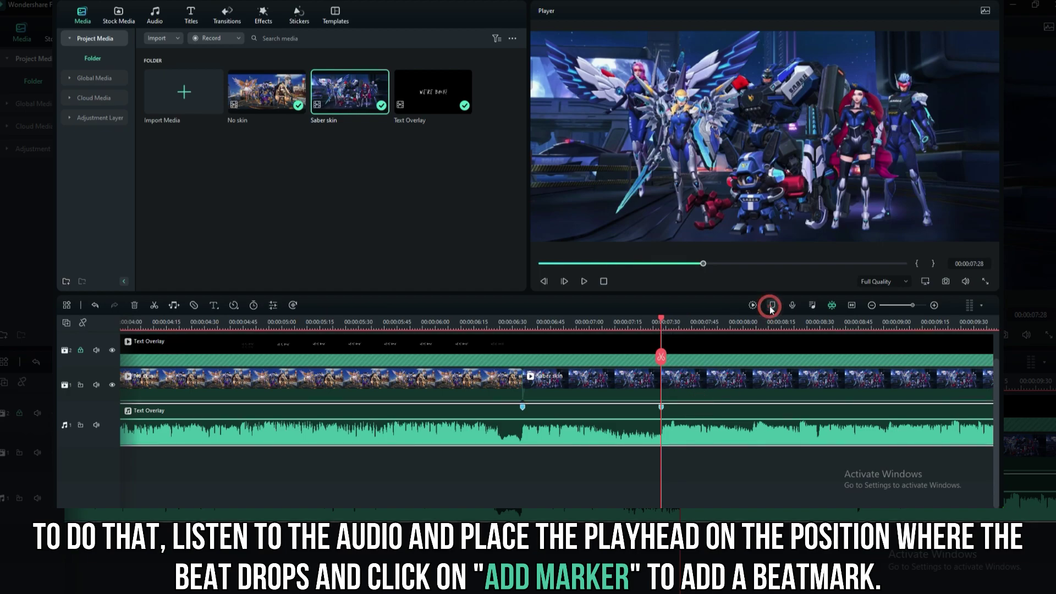
Listen for the following beats and add markers to the audio clip at 08:05 and 08:21
drag(662, 321, 787, 324)
click(769, 412)
key(space)
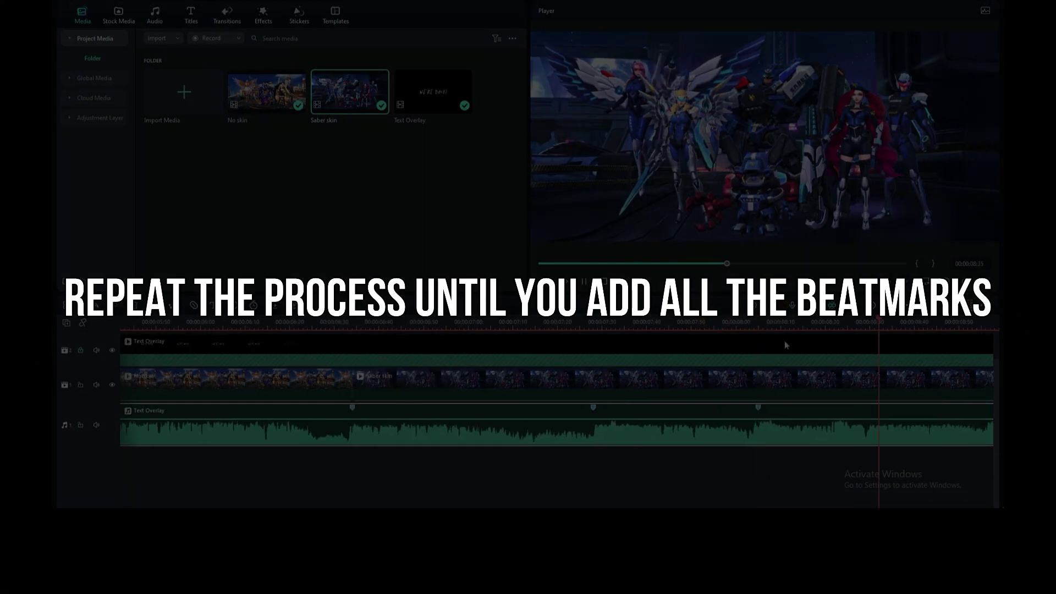
click(378, 325)
drag(381, 320, 393, 321)
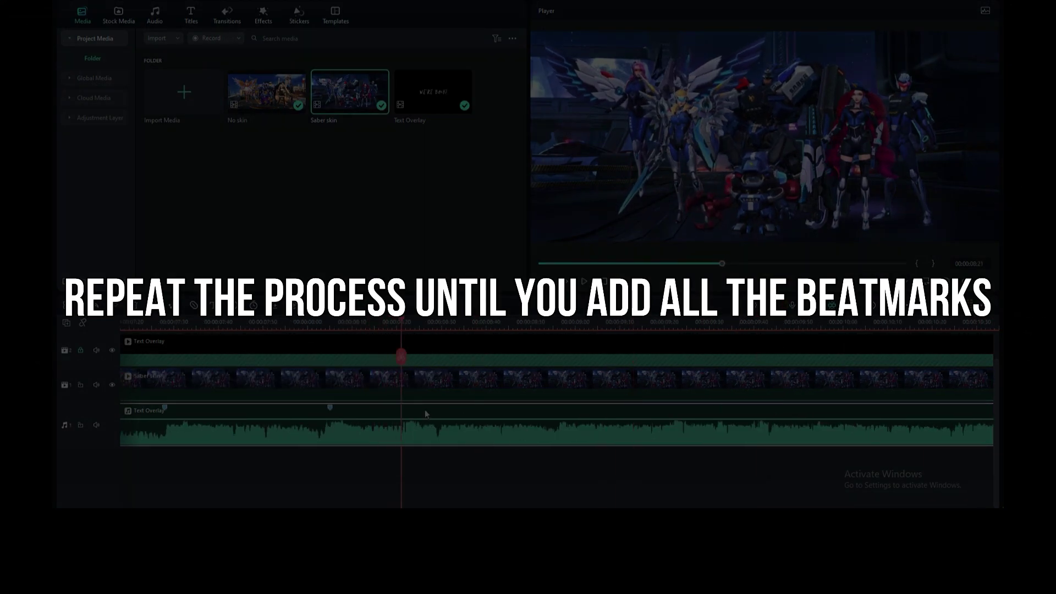
click(770, 305)
Add beat markers to the audio clip at 08:56, 09:22, 09:32 and 10:26
click(545, 329)
drag(547, 333, 556, 335)
key(m)
key(space)
mouse_move(718, 317)
mouse_down()
mouse_move(687, 318)
mouse_move(955, 339)
mouse_up()
key(m)
Add beat markers to the audio clip at 09:44, 10:44, 11:16, 11:44, 11:53, 12:08, 12:46 and 13:03
drag(731, 326, 776, 330)
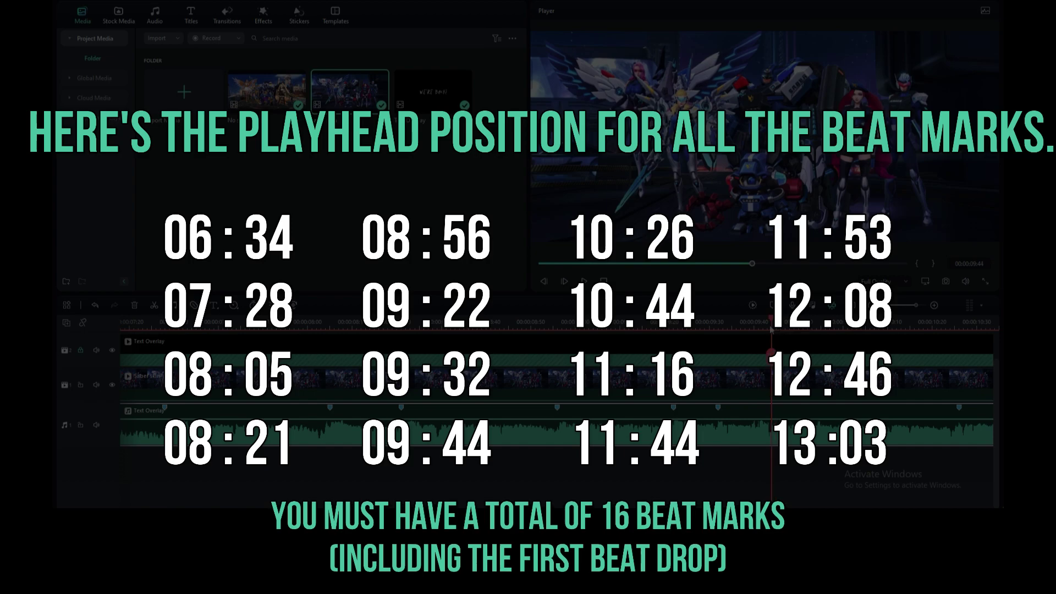
scroll(775, 330, right, 2)
drag(632, 348, 598, 349)
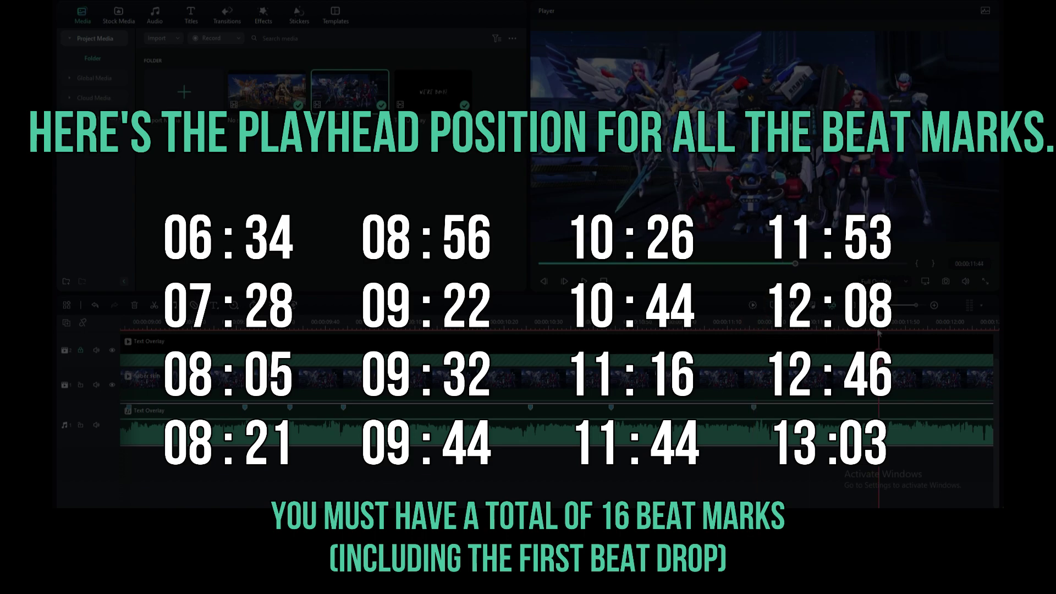
mouse_move(882, 331)
mouse_down()
mouse_move(981, 336)
mouse_move(883, 342)
mouse_up()
click(775, 305)
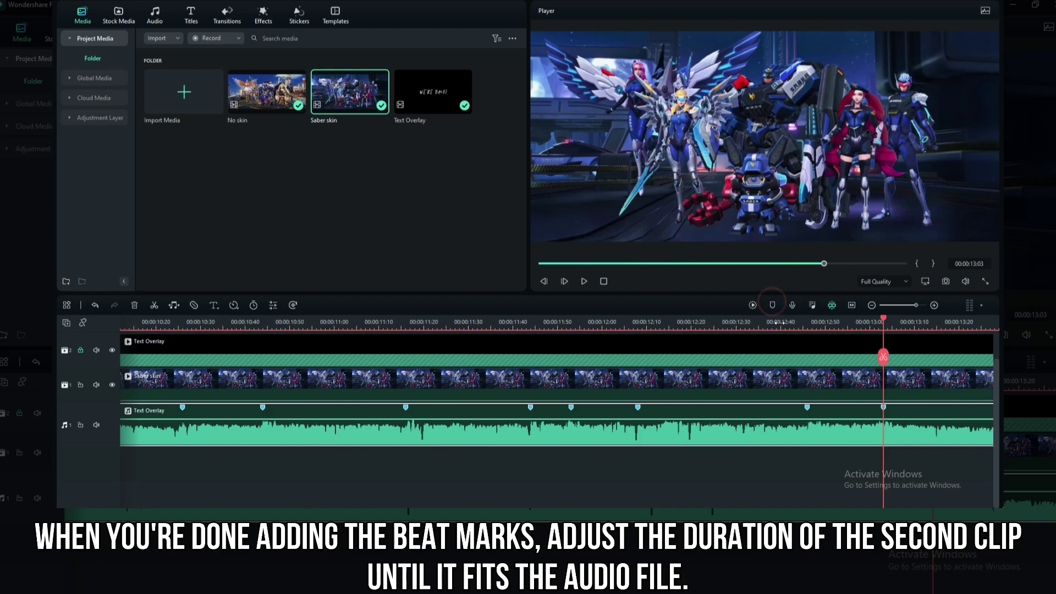
Trim the end of the Saber skin clip to match the end of the audio clip
click(851, 306)
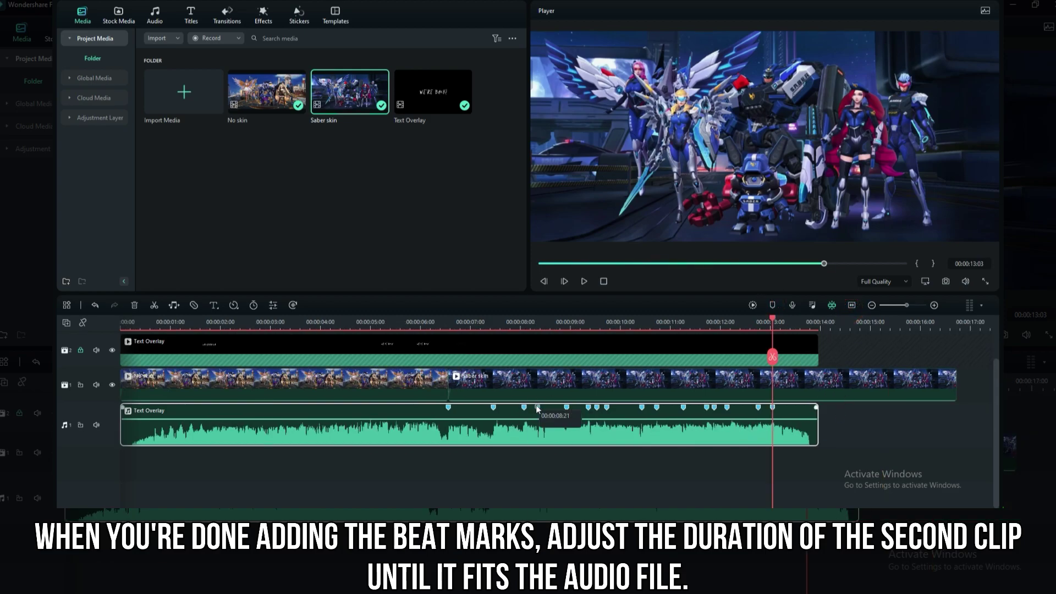
click(874, 386)
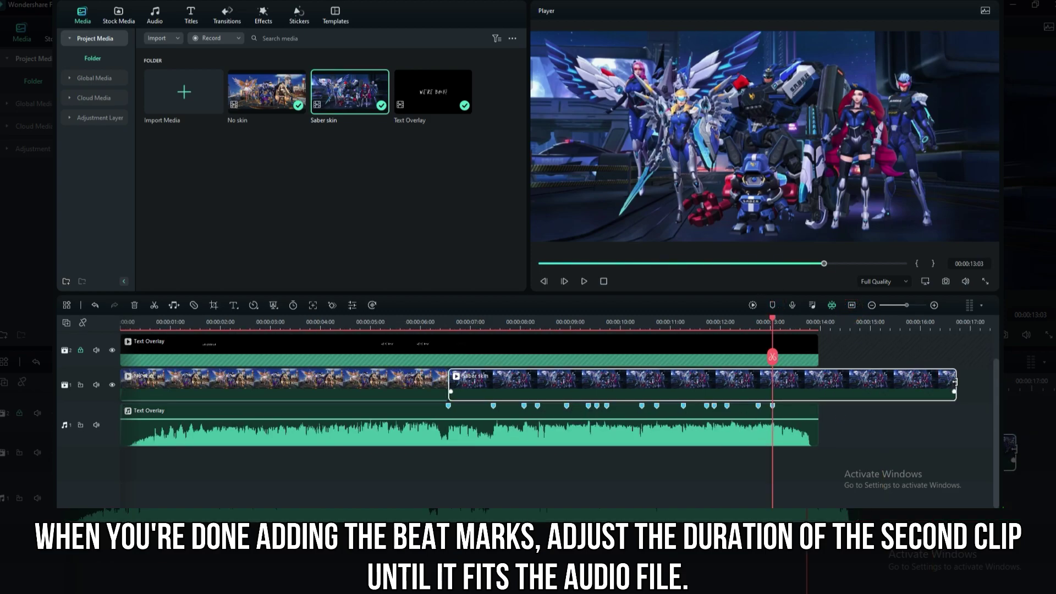
drag(956, 381, 816, 381)
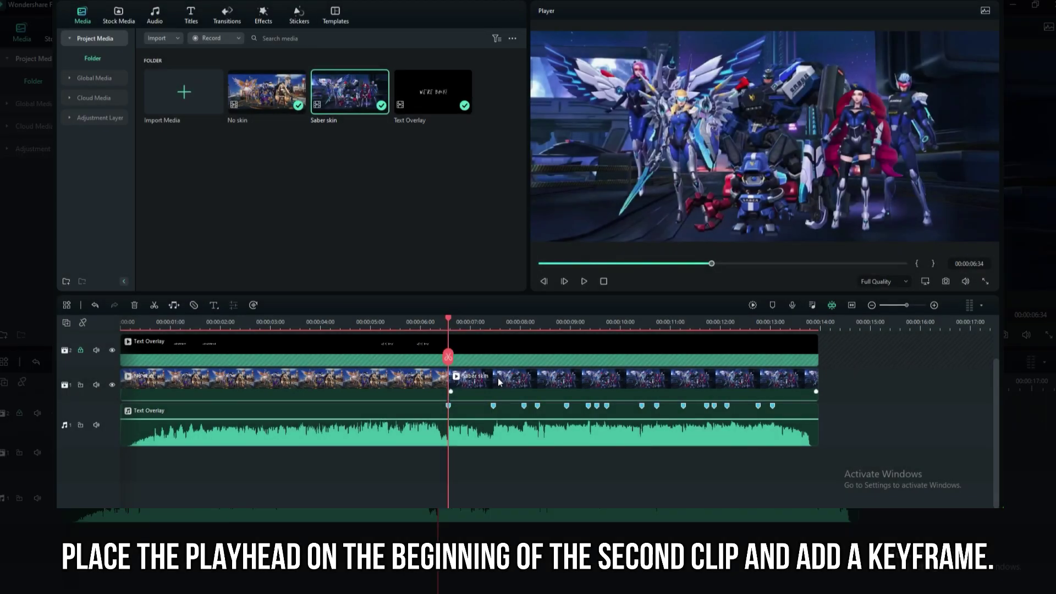
Open the Saber skin clip's video settings and add a transform keyframe at its beginning, at 00:00:06:34
double_click(500, 382)
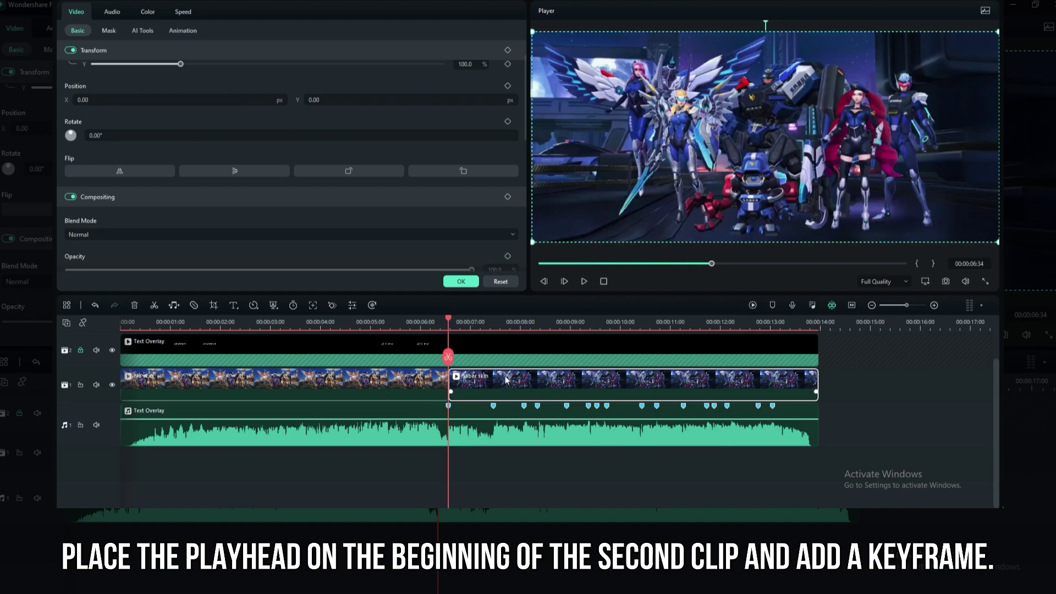
drag(636, 320, 675, 321)
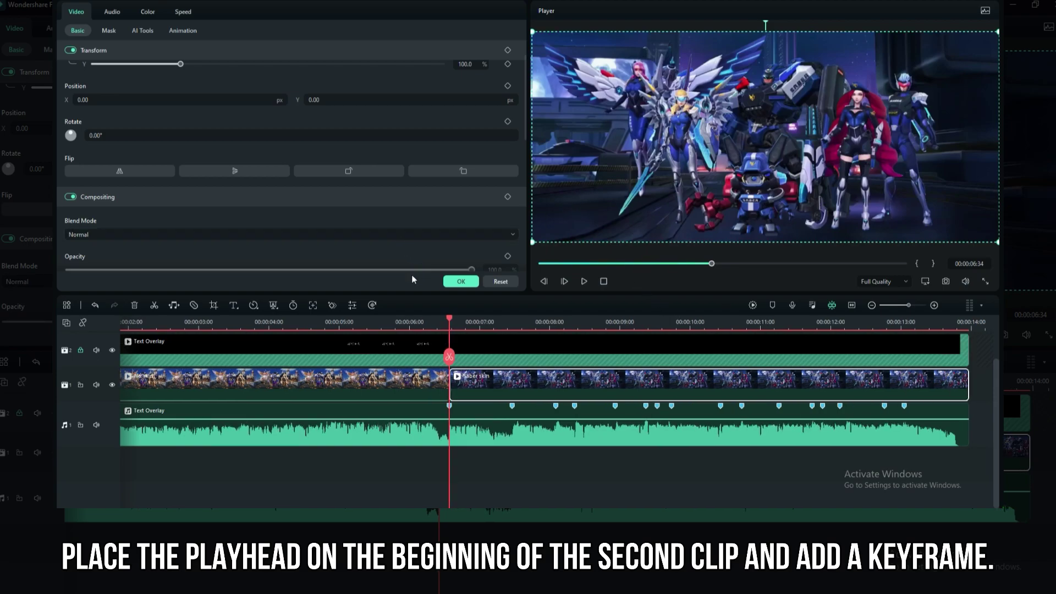
click(333, 306)
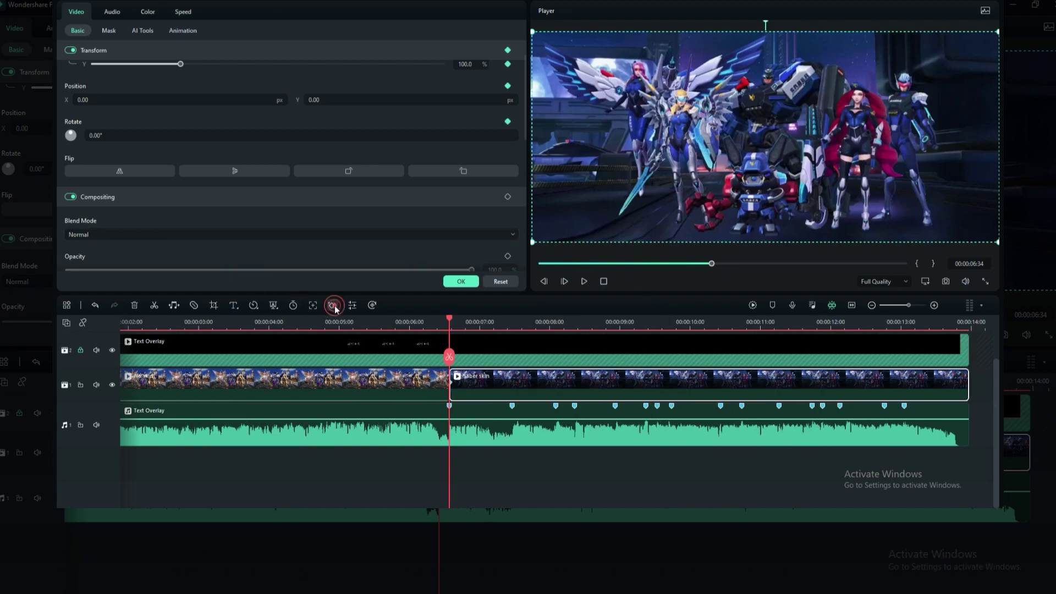
Scale the Saber skin clip to 118.9% at its first keyframe and shift its X position to 181.38 px to meet the left frame edge
scroll(218, 96, up, 1)
drag(182, 89, 198, 97)
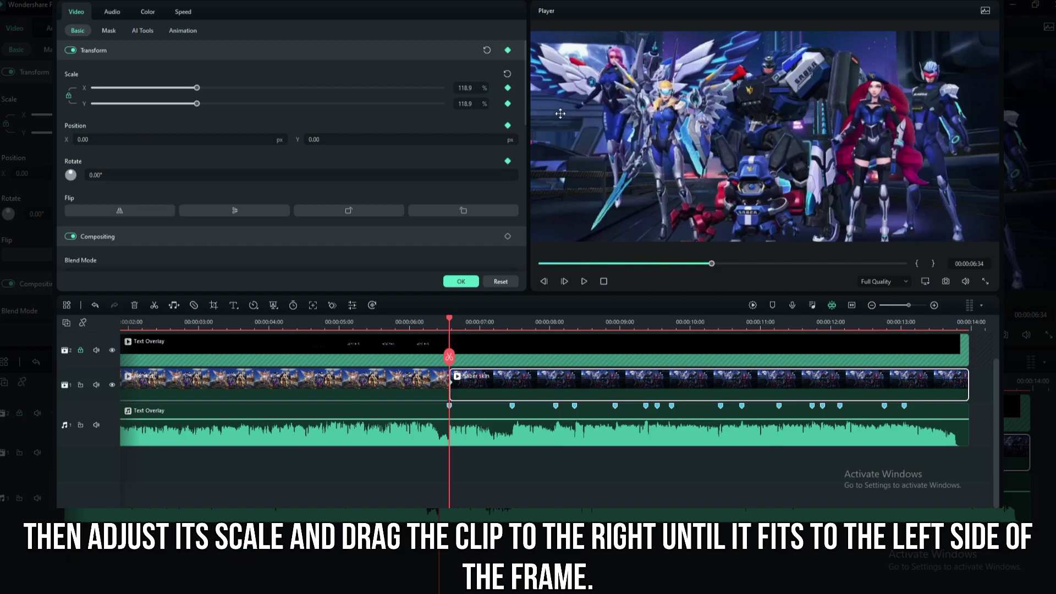
drag(568, 125, 610, 133)
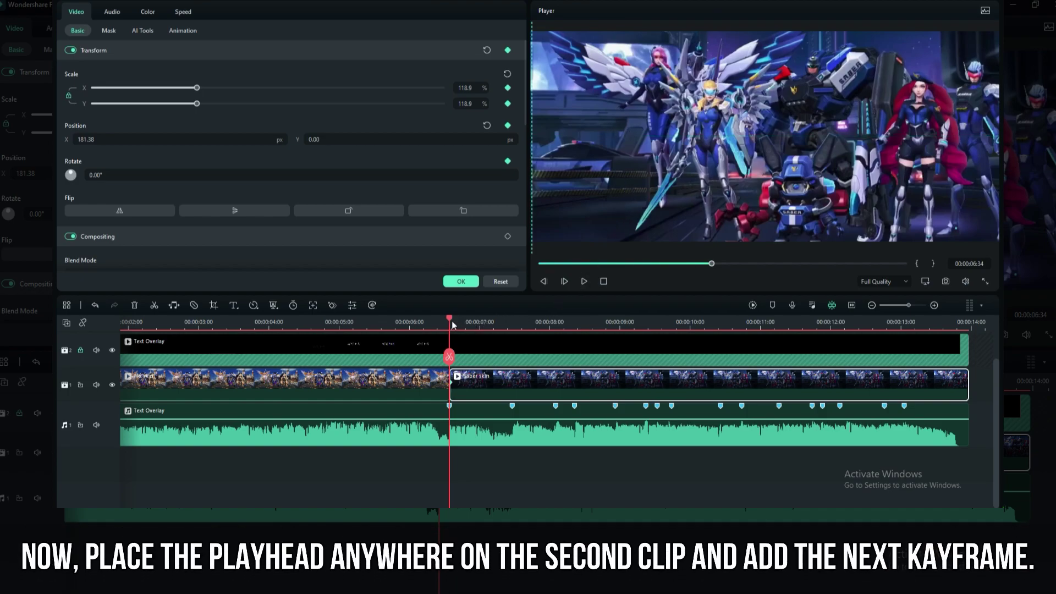
Add a second transform keyframe with X position -181.38 px and move it to the end of the Saber skin clip
drag(453, 322, 632, 331)
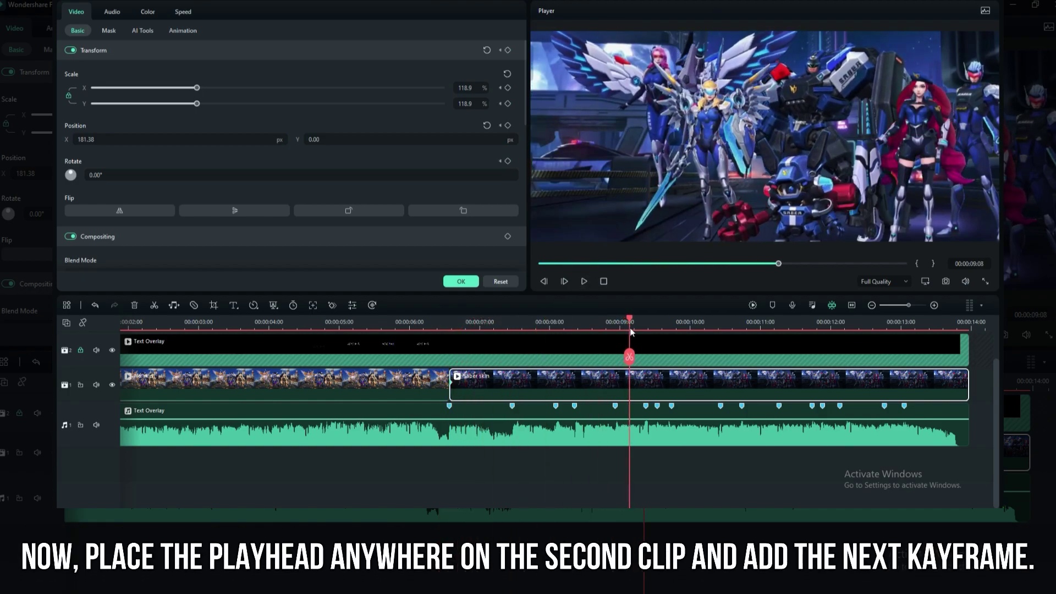
click(332, 306)
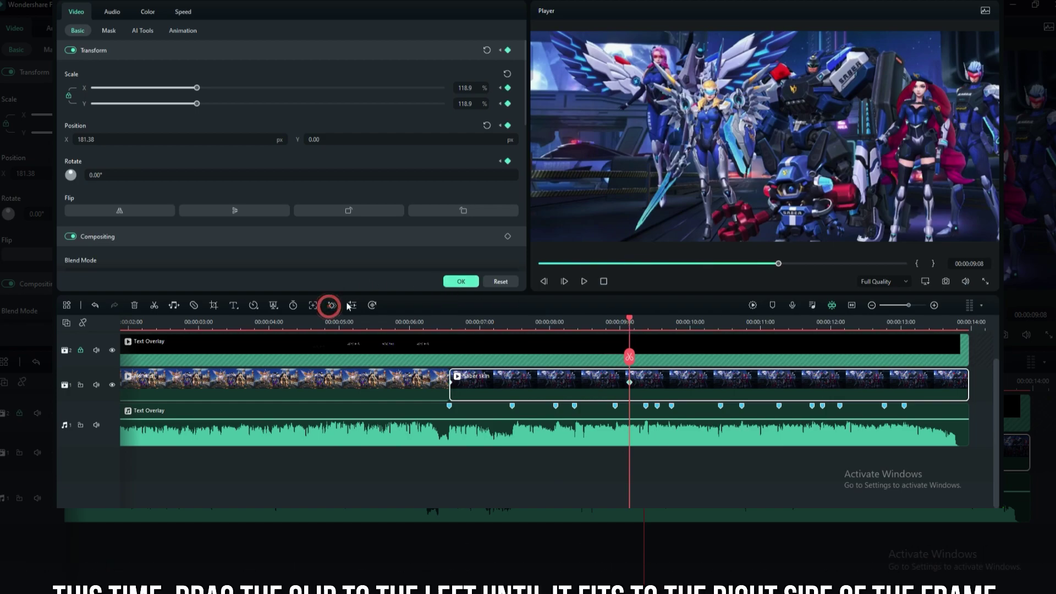
drag(676, 135, 597, 135)
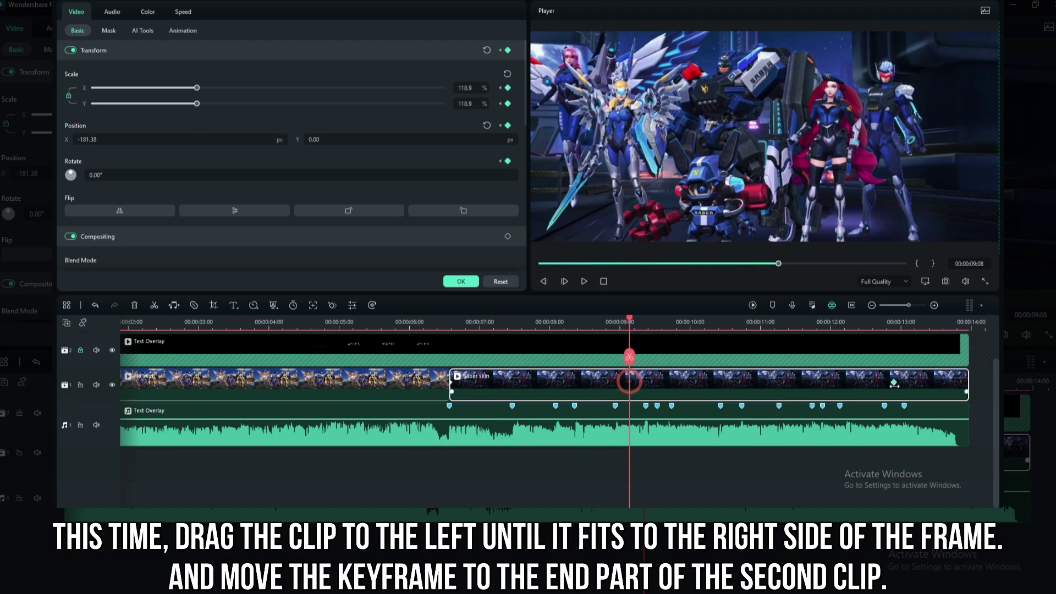
click(969, 325)
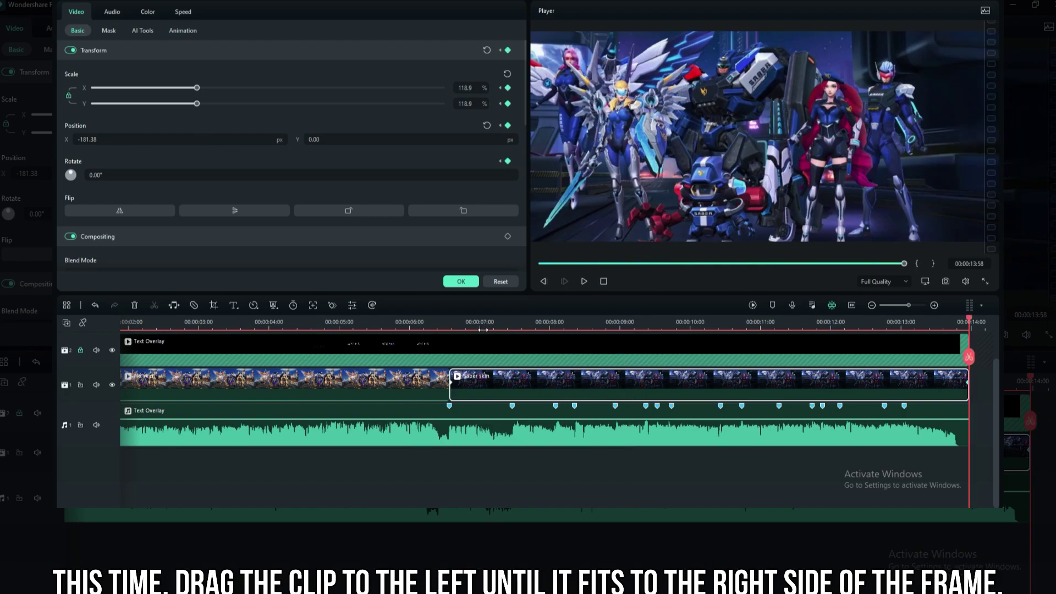
Play back the Saber skin clip from its beginning to check the sideways movement
click(453, 325)
key(space)
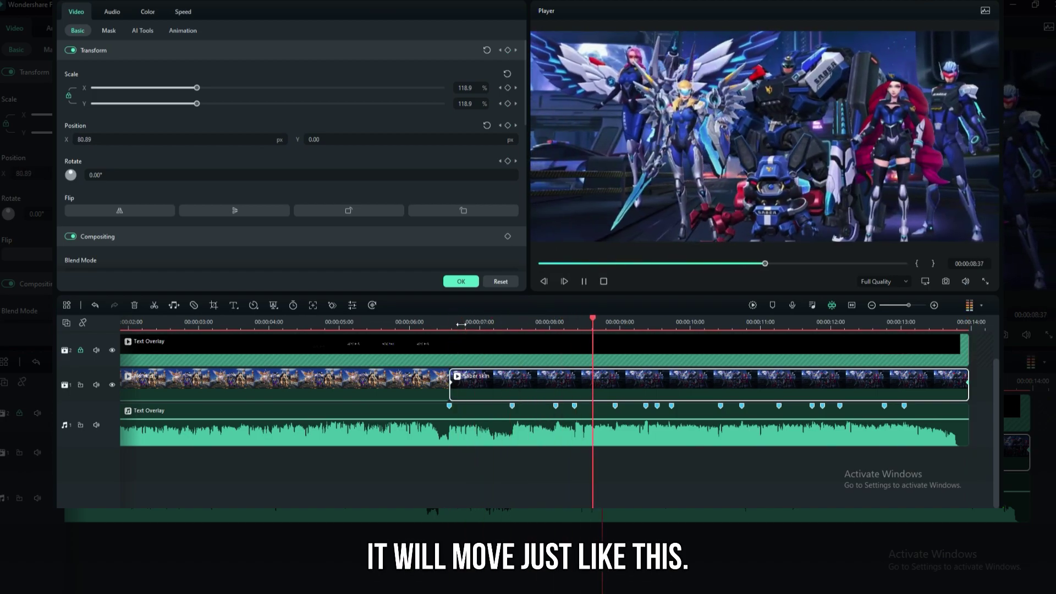
key(space)
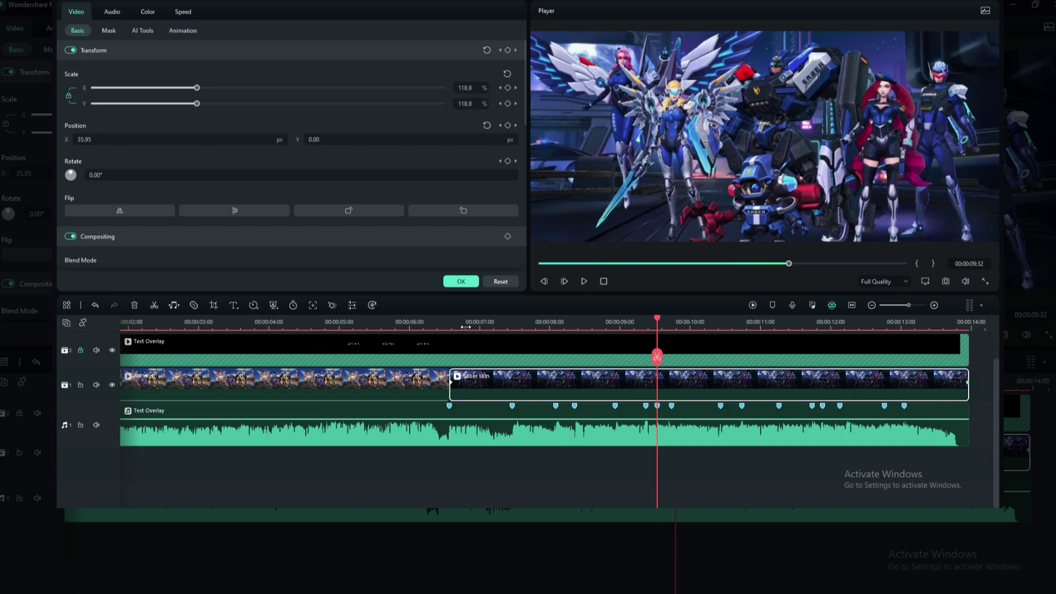
Add transform keyframes to the Saber skin clip at the beat markers from 07:28 to 08:56
click(512, 406)
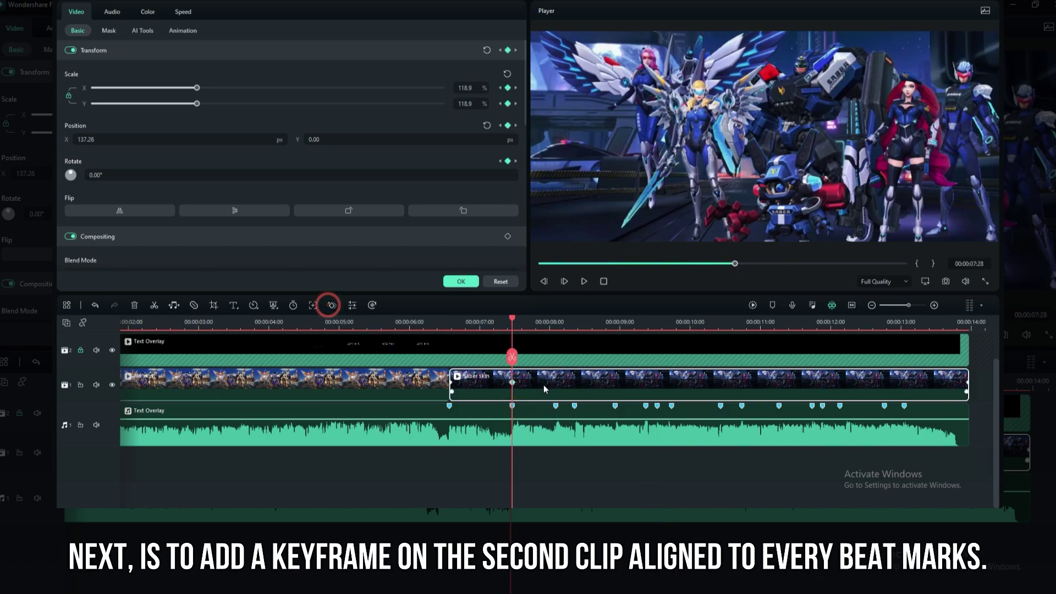
click(555, 406)
click(574, 406)
click(332, 305)
click(615, 406)
click(612, 384)
click(332, 305)
Add transform keyframes to the Saber skin clip at the beat markers 09:22, 09:32, 09:44, 10:26, 10:44 and 11:16
click(645, 406)
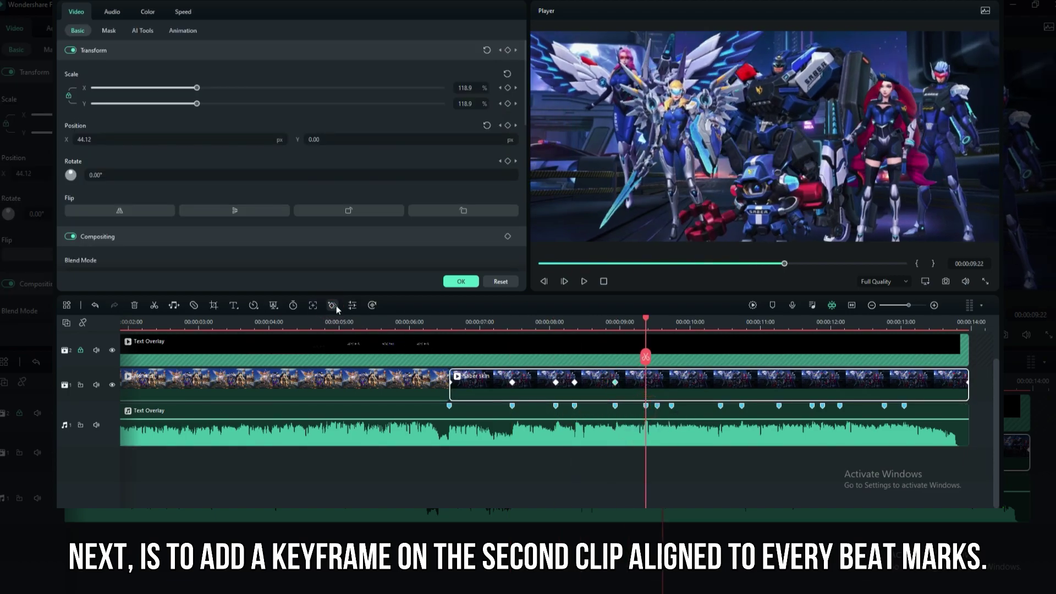
click(657, 406)
click(332, 305)
click(672, 406)
click(332, 305)
click(721, 406)
click(332, 306)
click(741, 406)
click(779, 406)
click(332, 306)
Add transform keyframes to the Saber skin clip at the beat markers 11:44, 11:53, 12:08, 12:46 and 13:03
click(811, 406)
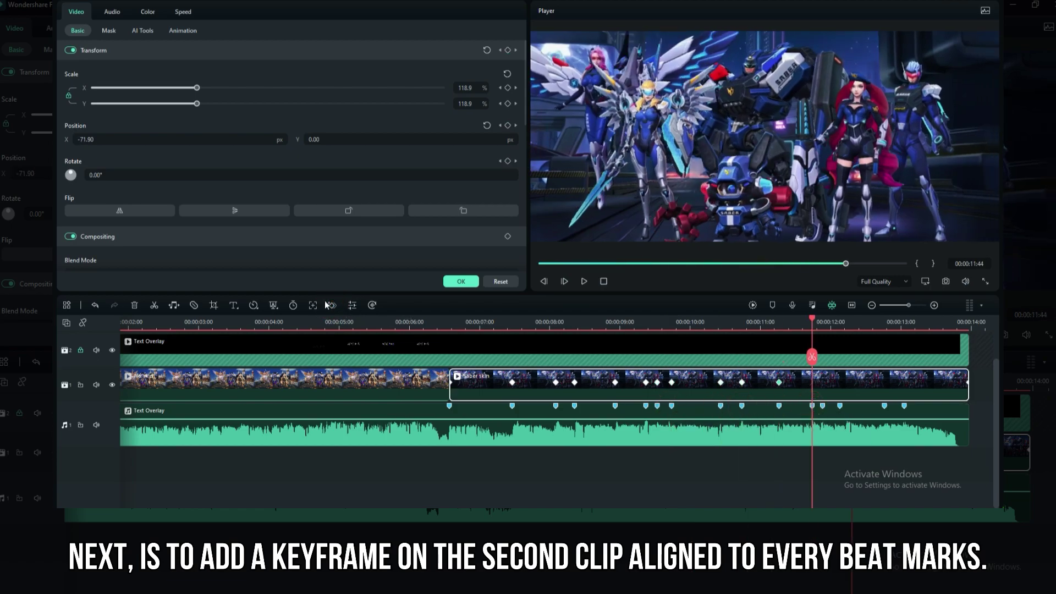
click(822, 406)
click(332, 305)
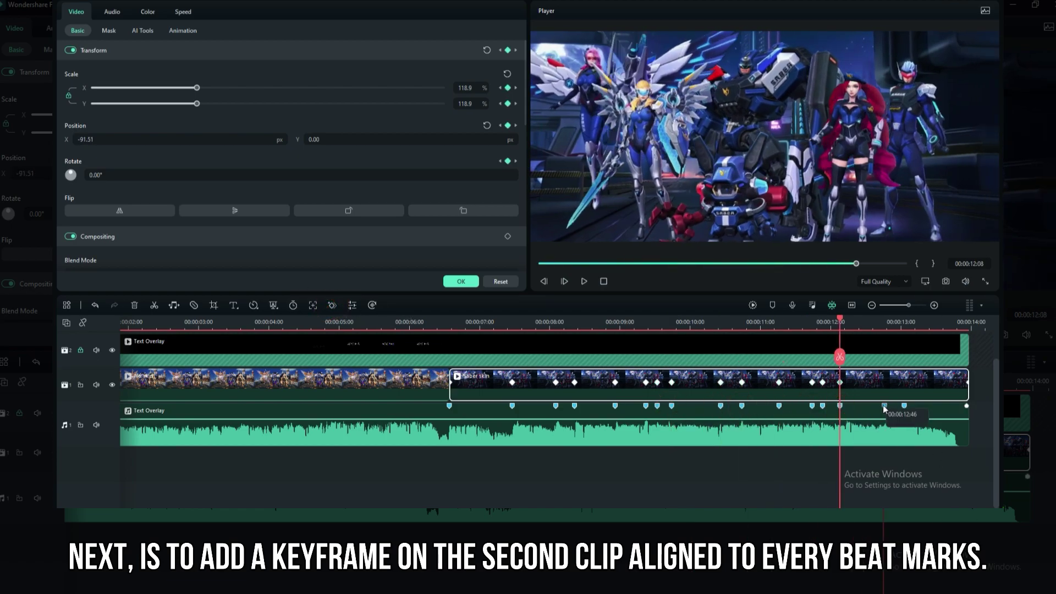
click(884, 406)
click(332, 305)
click(904, 406)
click(332, 305)
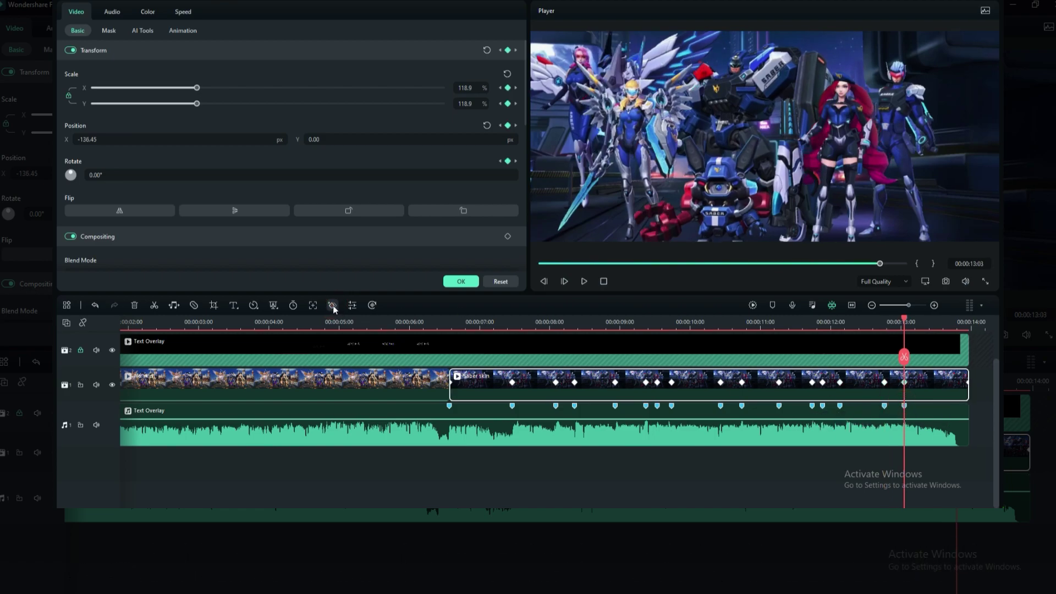
Add a keyframe at 06:36, two frames after the Saber skin clip's first keyframe, and set its Y position to -15
click(440, 325)
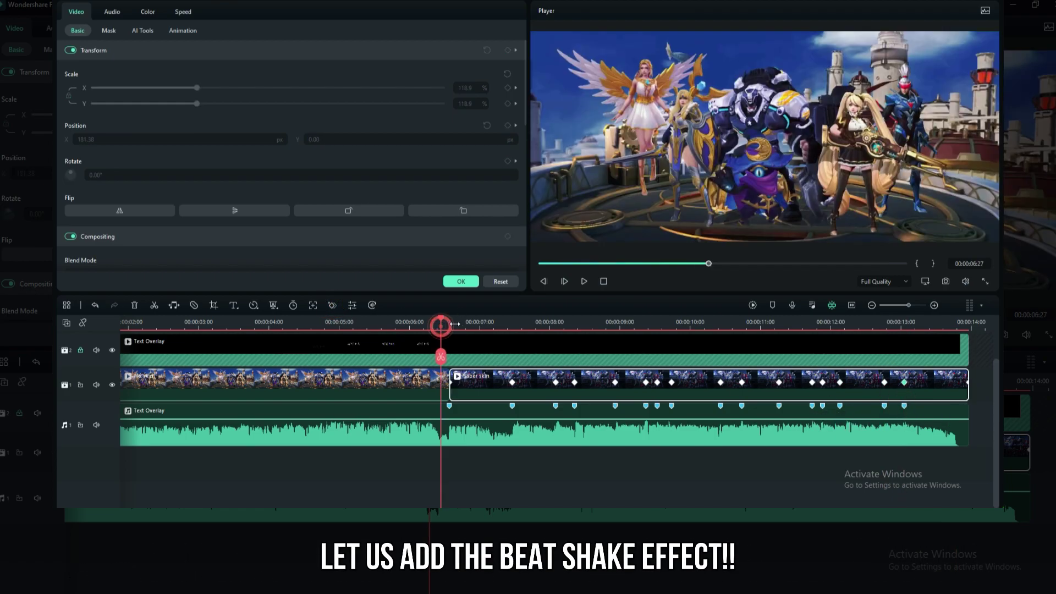
double_click(475, 384)
drag(460, 325, 753, 331)
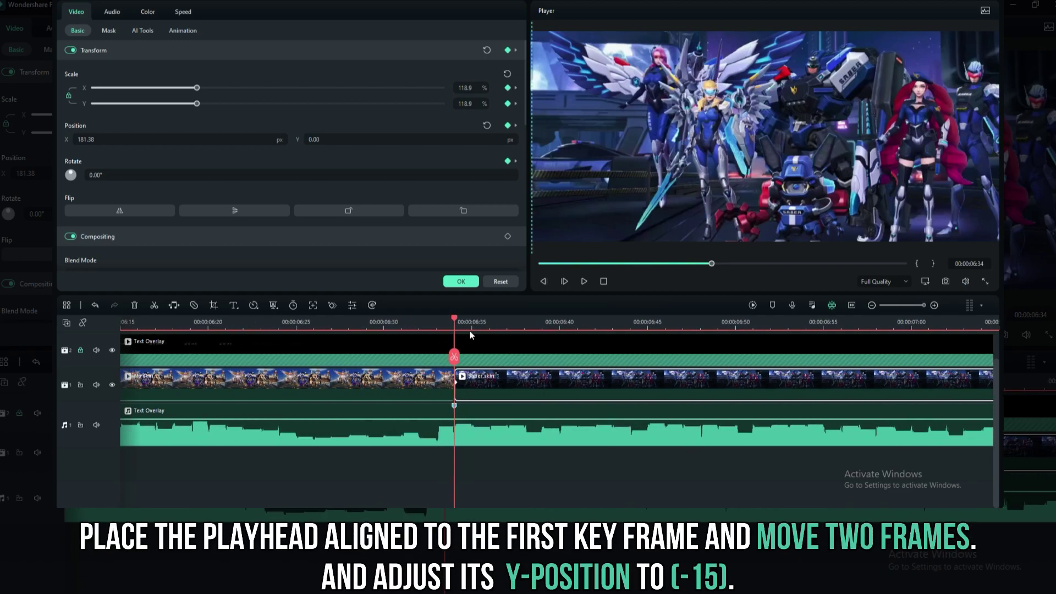
drag(455, 319, 487, 320)
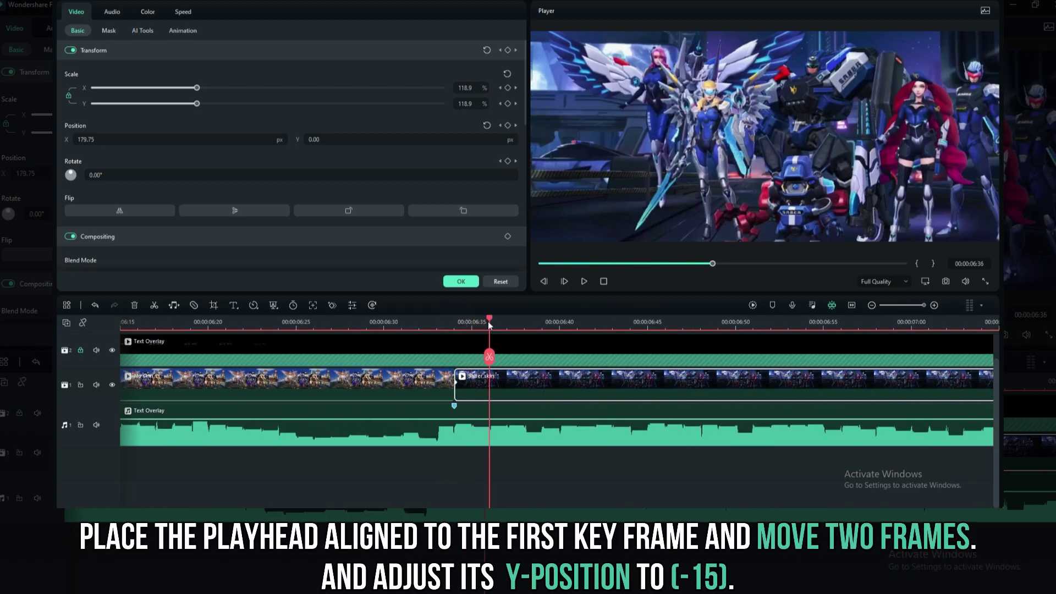
click(328, 306)
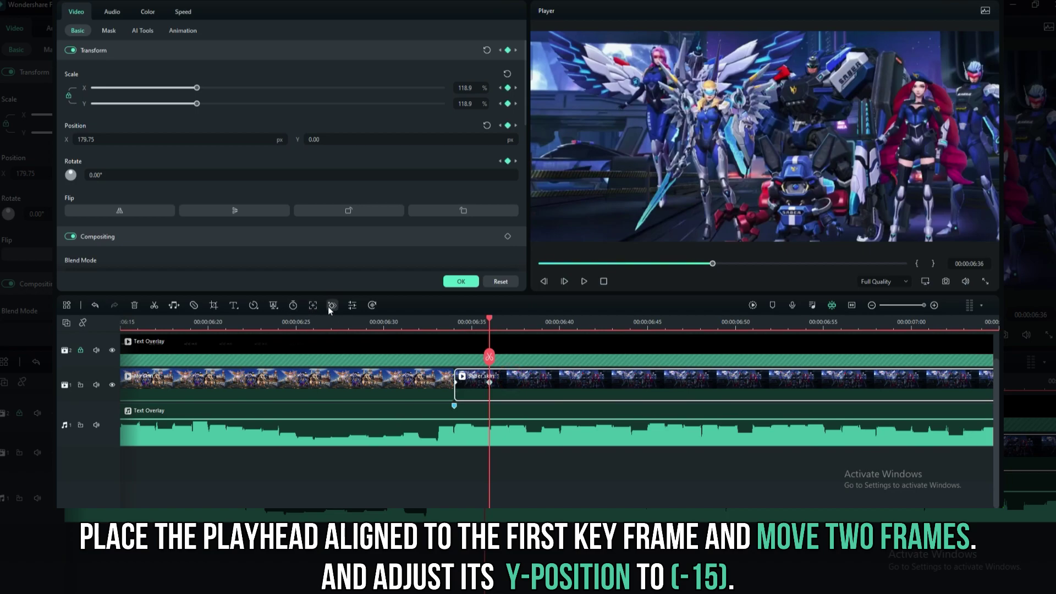
click(433, 141)
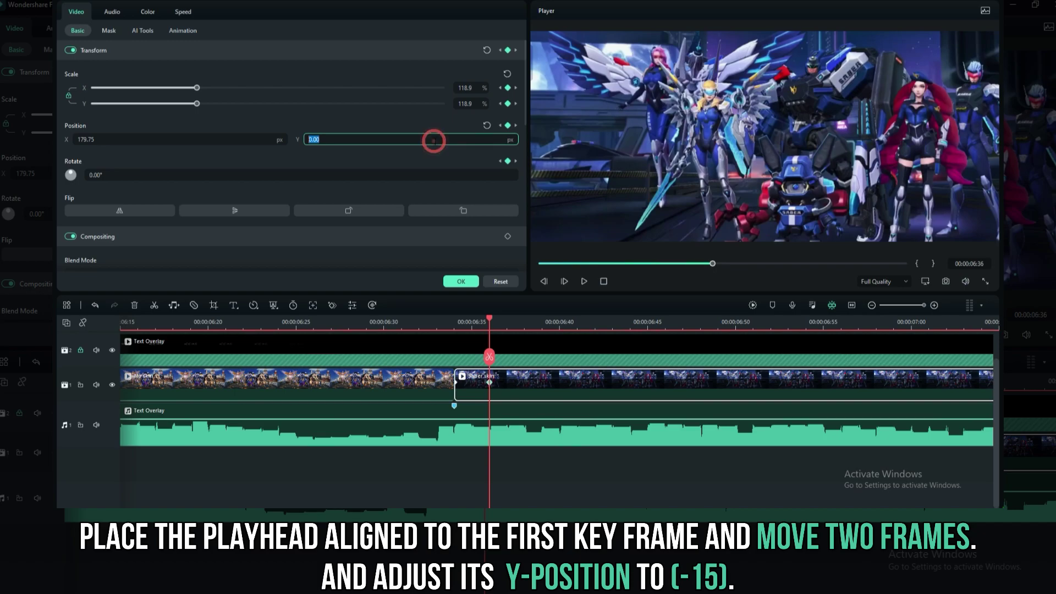
key(Return)
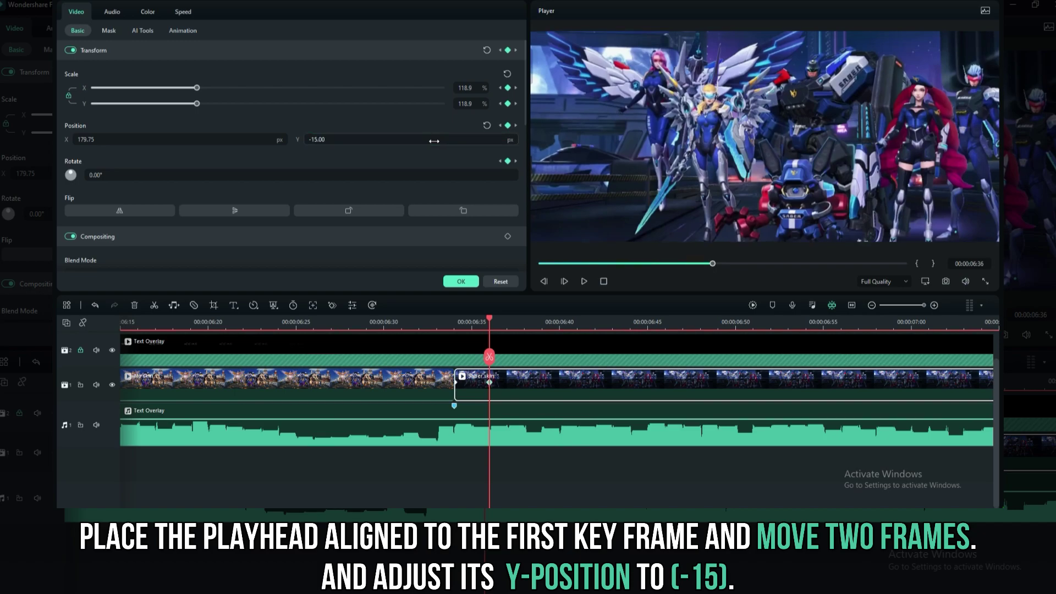
Set the Y position to -15 at 07:30, two frames after the next beat keyframe, and close the clip settings
mouse_move(486, 321)
mouse_down()
mouse_move(457, 319)
mouse_move(477, 326)
mouse_up()
key(Right)
scroll(569, 428, right, 5)
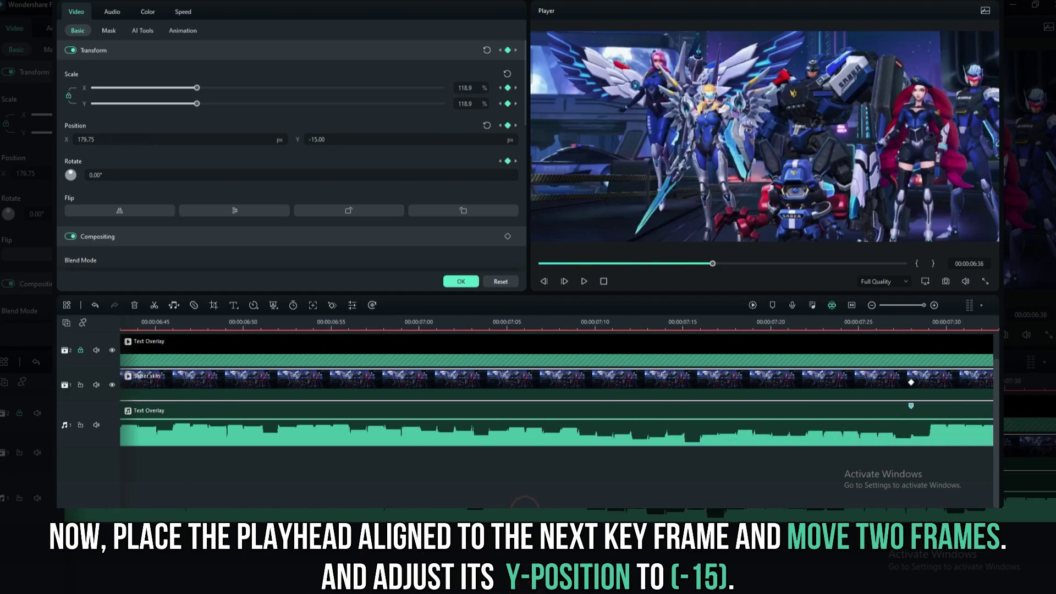
click(577, 381)
key(Right)
key(Right)
click(455, 140)
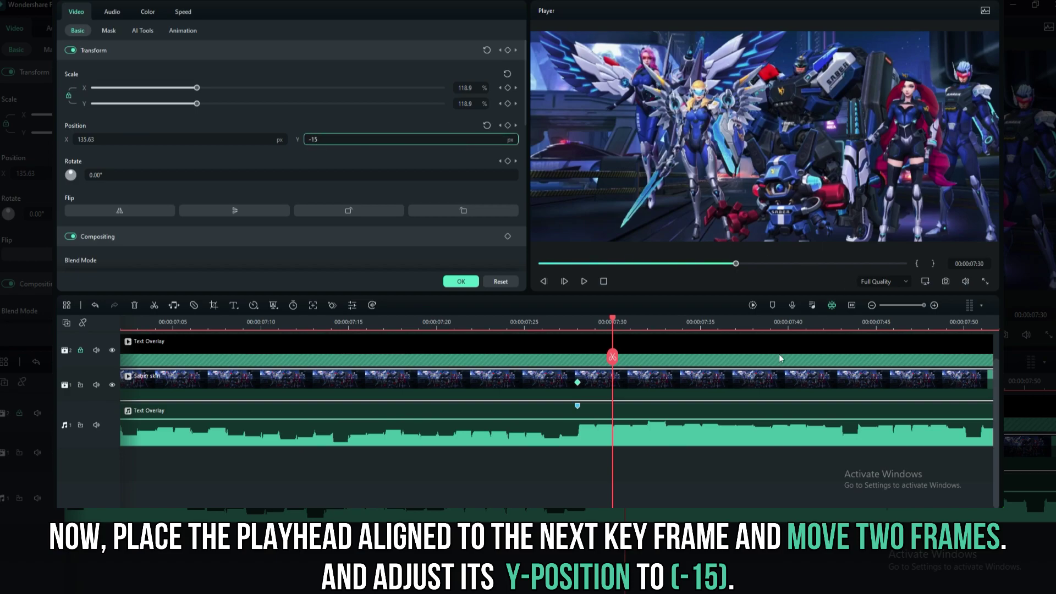
click(461, 281)
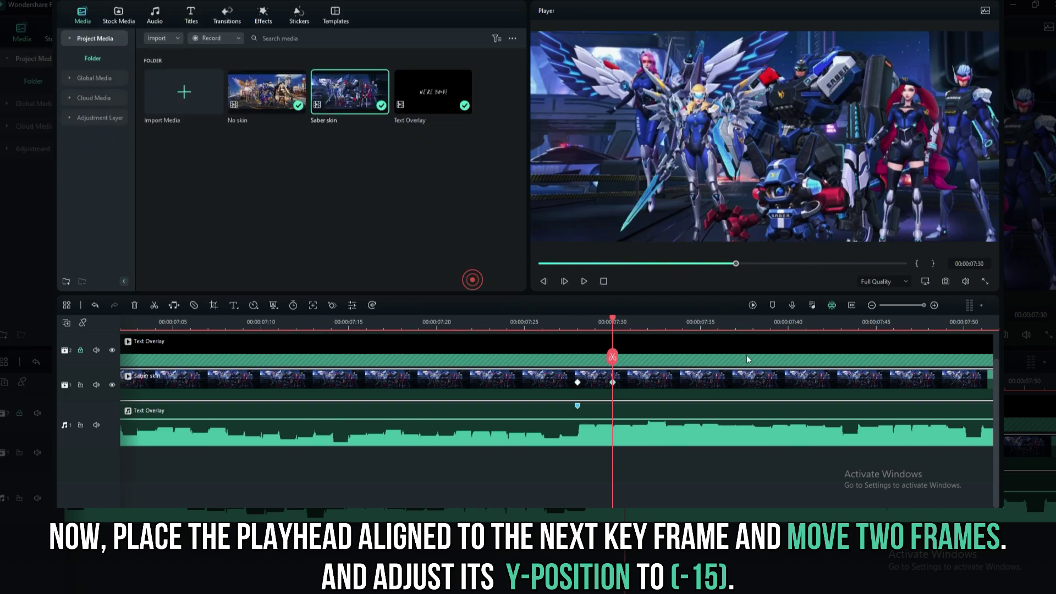
Add a keyframe at 08:07, two frames after the beat keyframe, and set its Y position to -15
scroll(554, 435, right, 5)
click(500, 382)
key(Right)
key(Right)
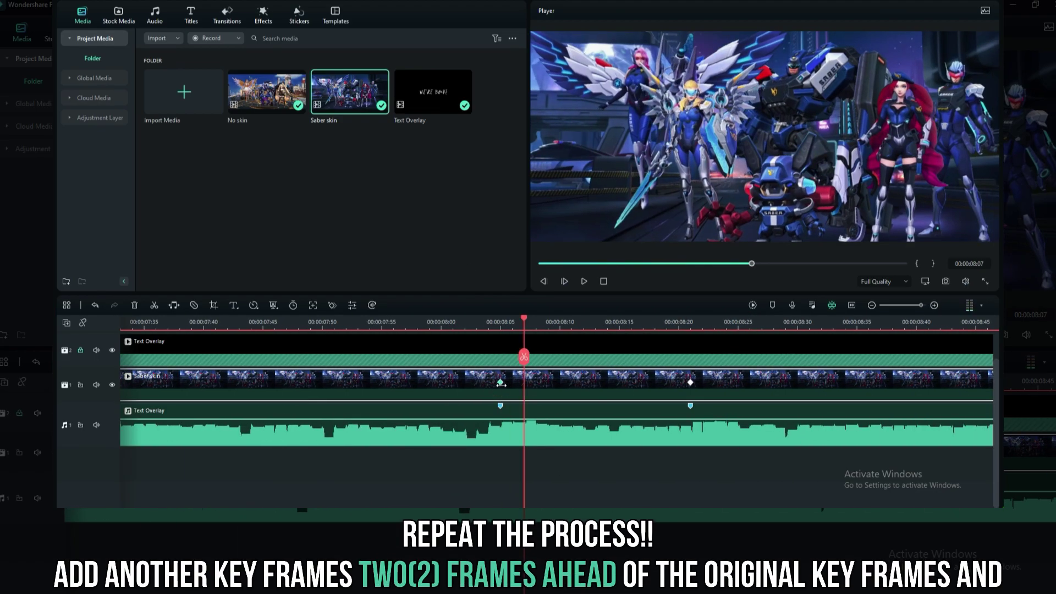
click(333, 306)
click(460, 139)
text(-15)
key(Return)
Set the Y position to -15 two frames after the beat keyframe at 08:21
click(690, 382)
key(Right)
key(Right)
click(471, 139)
text(-15)
key(Return)
Set the Y position to -15 two frames after the beat keyframe at 08:56
scroll(409, 435, right, 5)
click(406, 381)
key(Right)
key(Right)
click(453, 139)
text(-15)
key(Return)
Set the Y position to -15 two frames after the beat keyframe at 09:22
click(714, 381)
key(Right)
key(Right)
click(479, 139)
text(-15)
key(Return)
Set the Y position to -15 at 09:34, two frames after the beat keyframe at 09:32
click(832, 382)
key(Right)
key(Right)
text(-15)
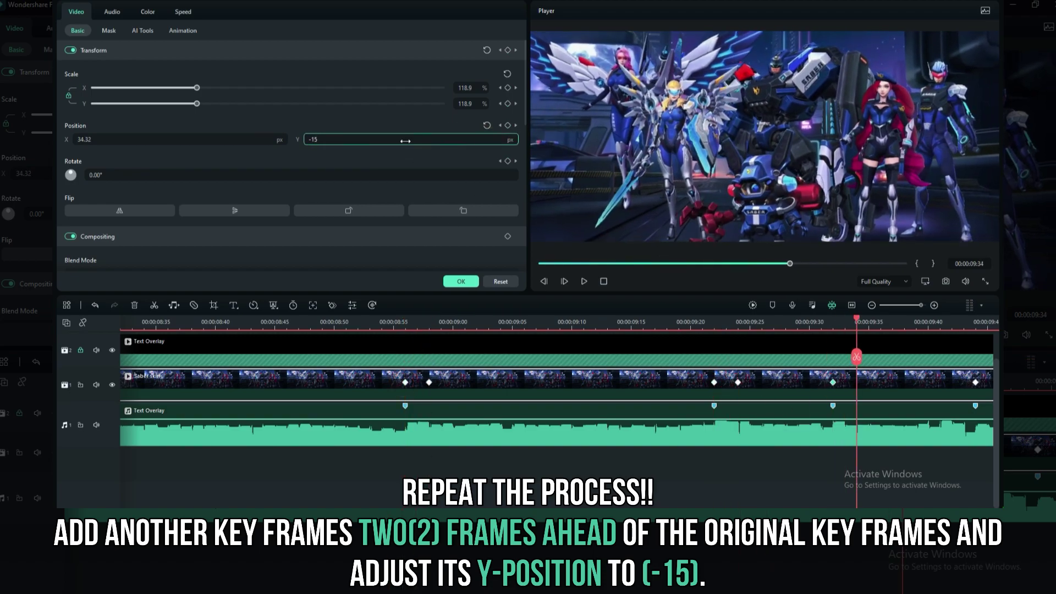
key(Return)
Set the Y position to -15 at 09:46, two frames after the beat keyframe at 09:44
scroll(550, 385, right, 8)
click(488, 382)
key(Right)
key(Right)
click(337, 139)
text(-15)
key(Return)
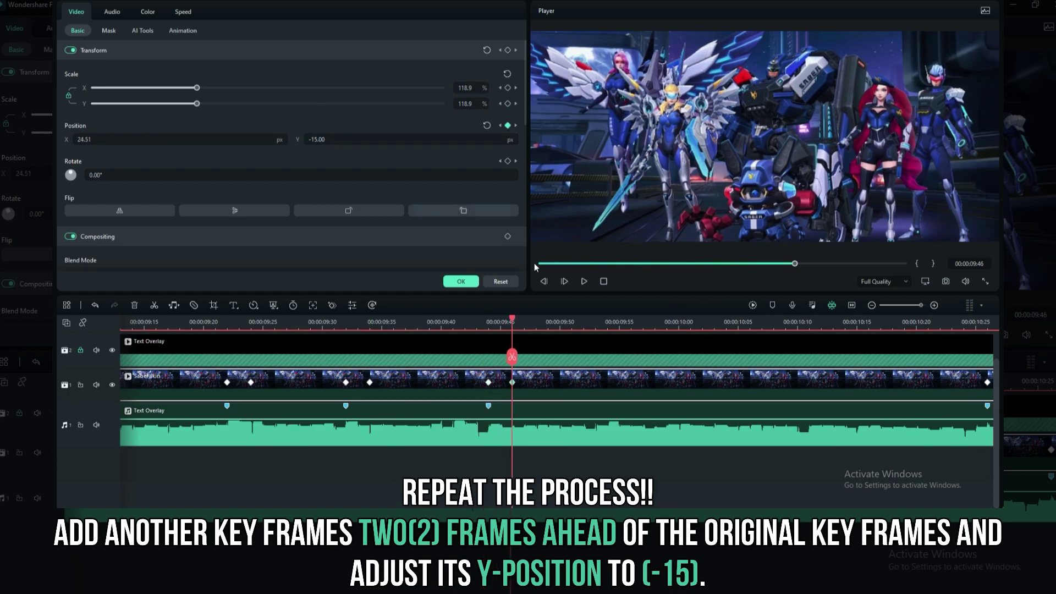
Set the Y position to -15 two frames after the beat keyframe at 10:26
click(987, 382)
key(Right)
key(Right)
click(422, 141)
text(-15)
key(Return)
Set the Y position to -15 two frames after the beat keyframe at 10:44, and open the Y position at 11:16 for editing
drag(675, 510, 699, 510)
click(488, 382)
key(Right)
key(Right)
click(415, 137)
text(-15)
key(Return)
click(868, 383)
click(408, 143)
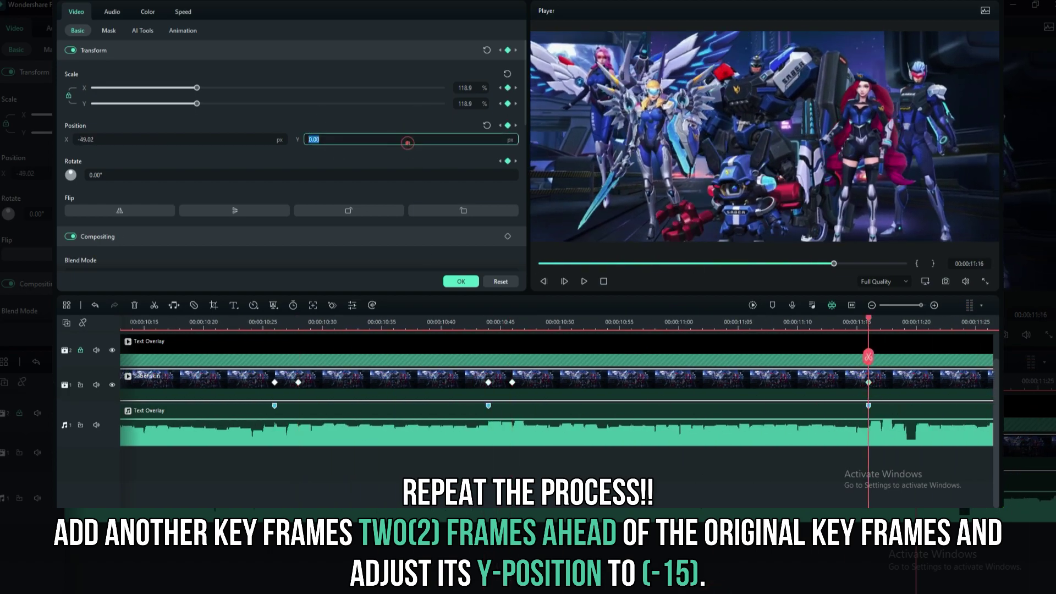
Set the Y position to -15 two frames after the beat keyframe at 11:44
scroll(642, 385, right, 6)
click(643, 382)
key(Right)
key(Right)
text(15)
key(Return)
Set the Y position to -15 two frames after the beat keyframe at 11:53
click(750, 383)
key(Right)
key(Right)
click(407, 139)
text(-15)
key(Return)
Set the Y position to -15 at 12:10, two frames after the beat keyframe at 12:08
click(927, 407)
key(Right)
key(Right)
click(470, 134)
text(-15)
key(Return)
Set the Y position to -15 two frames after the beat keyframe at 12:46
scroll(319, 384, right, 6)
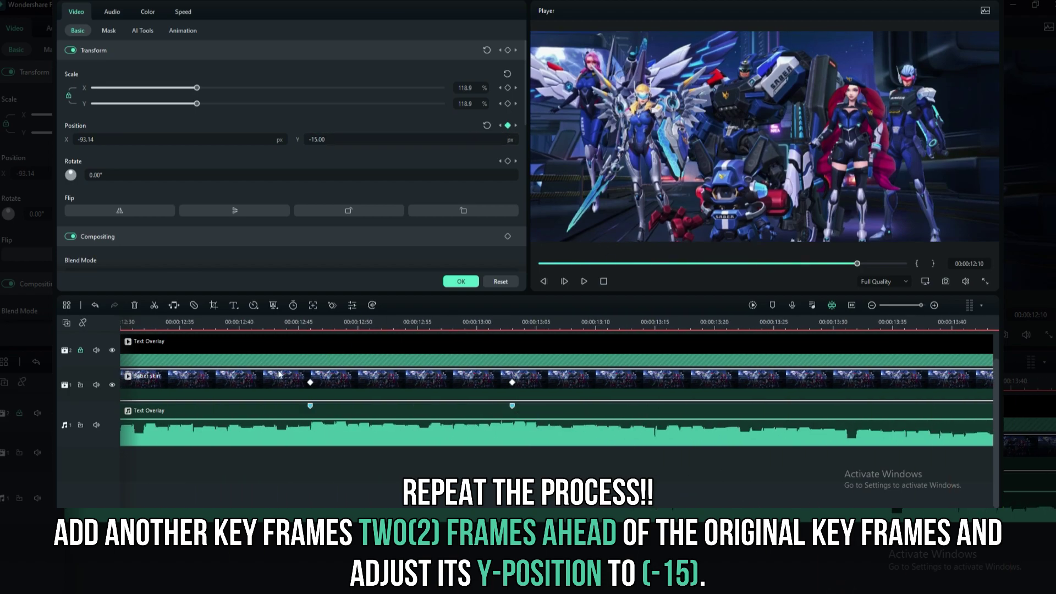
click(310, 383)
key(Right)
key(Right)
click(334, 135)
key(Return)
Set the Y position to -15 at 13:05, two frames after the last beat keyframe, and close the clip settings
click(512, 382)
key(Right)
key(Right)
click(417, 140)
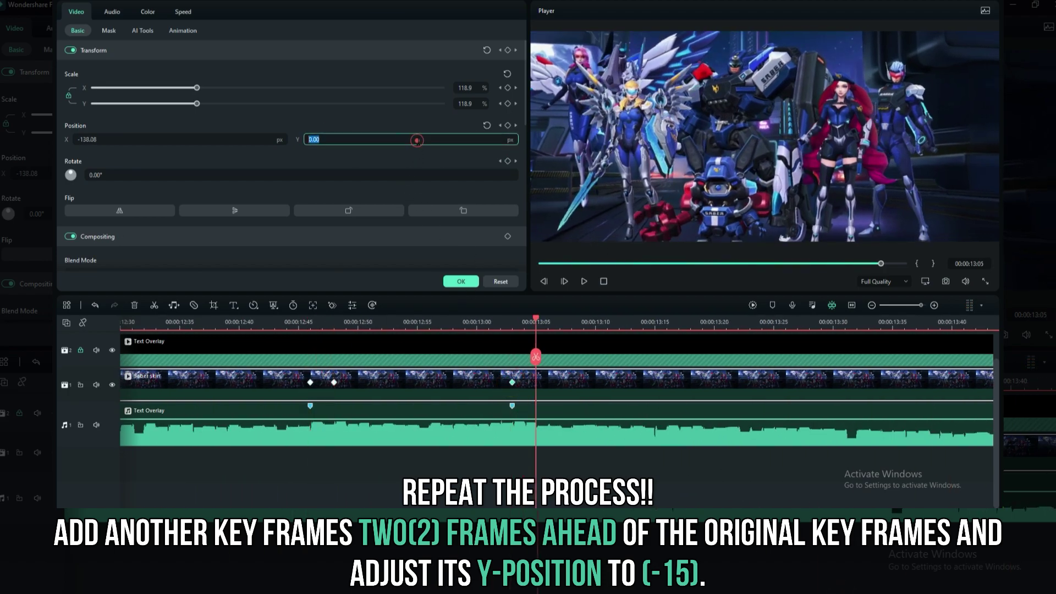
key(Return)
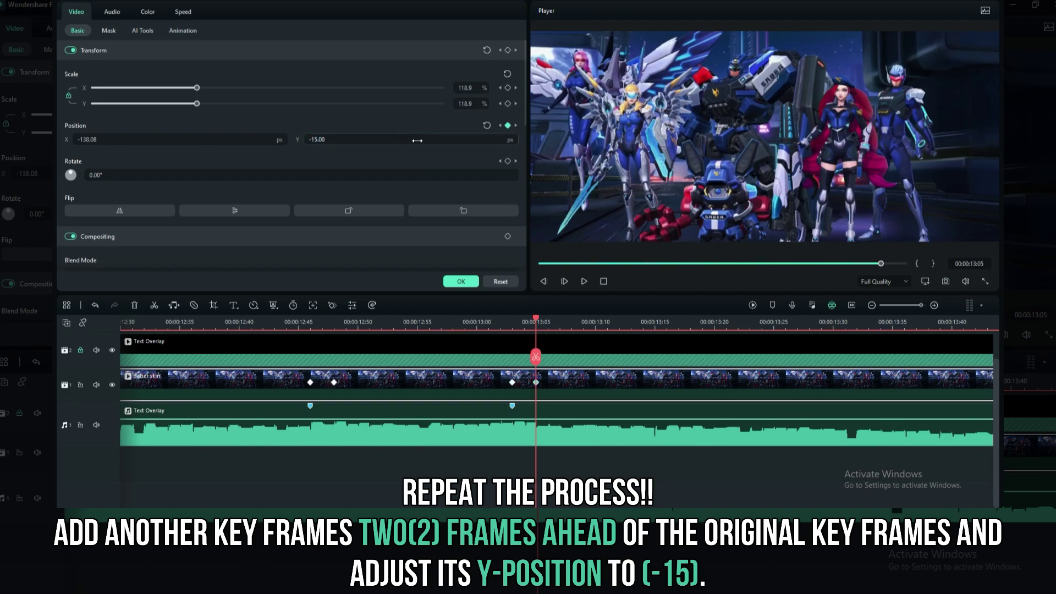
click(474, 285)
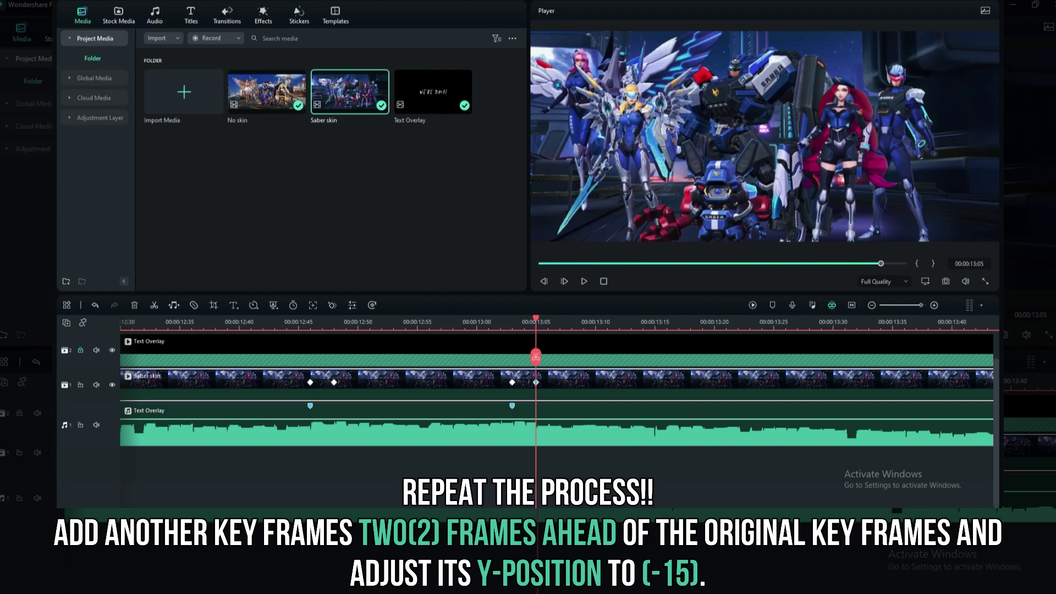
Examine the end of the Saber skin clip and its video settings, and return to the overview of the whole edit
scroll(557, 385, right, 4)
scroll(557, 385, left, 3)
scroll(556, 385, right, 1)
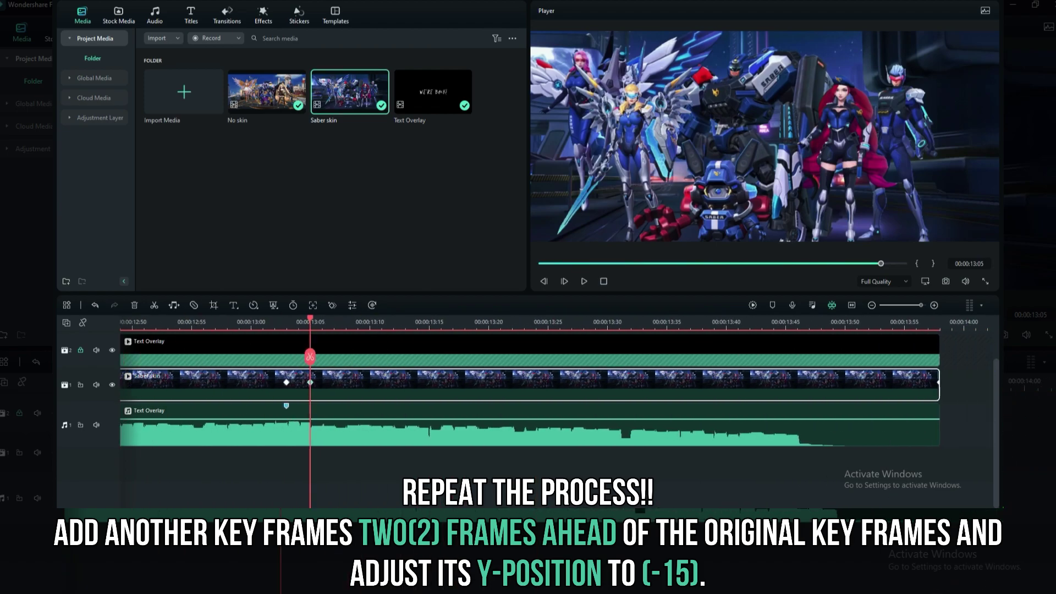
scroll(880, 389, right, 1)
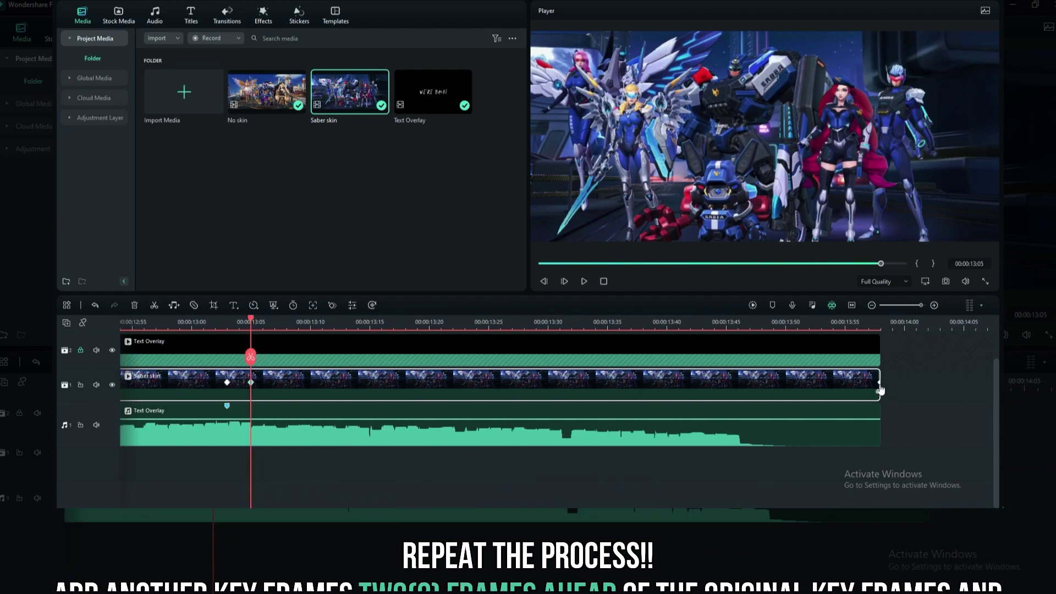
double_click(879, 385)
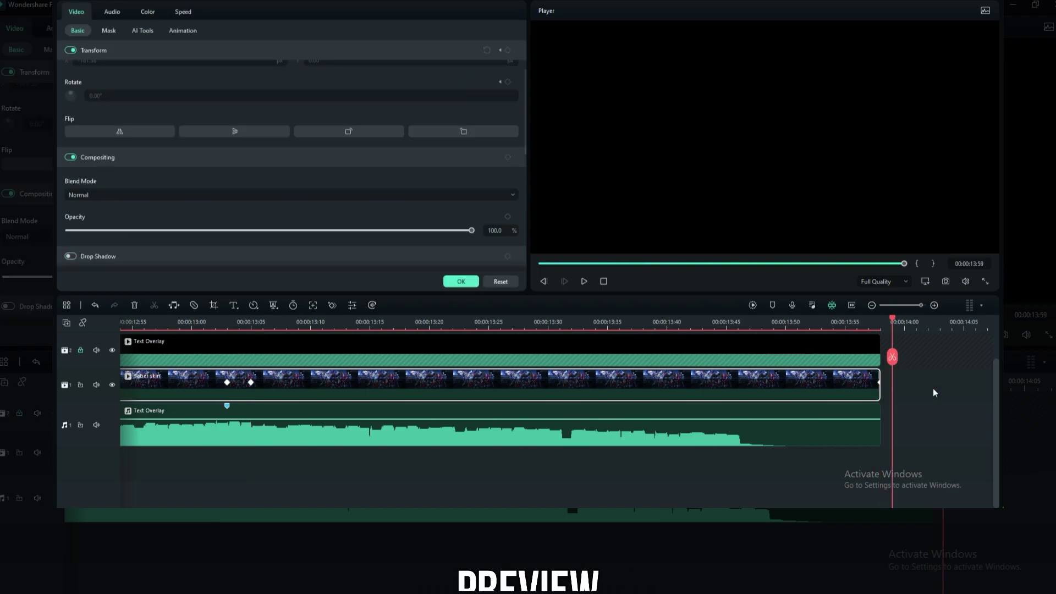
click(943, 440)
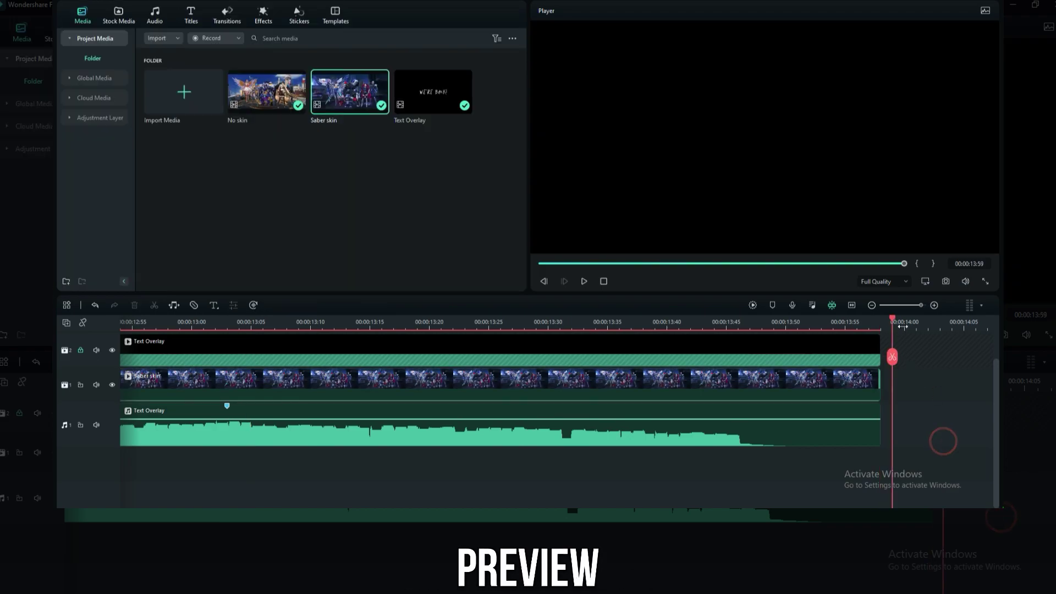
click(851, 305)
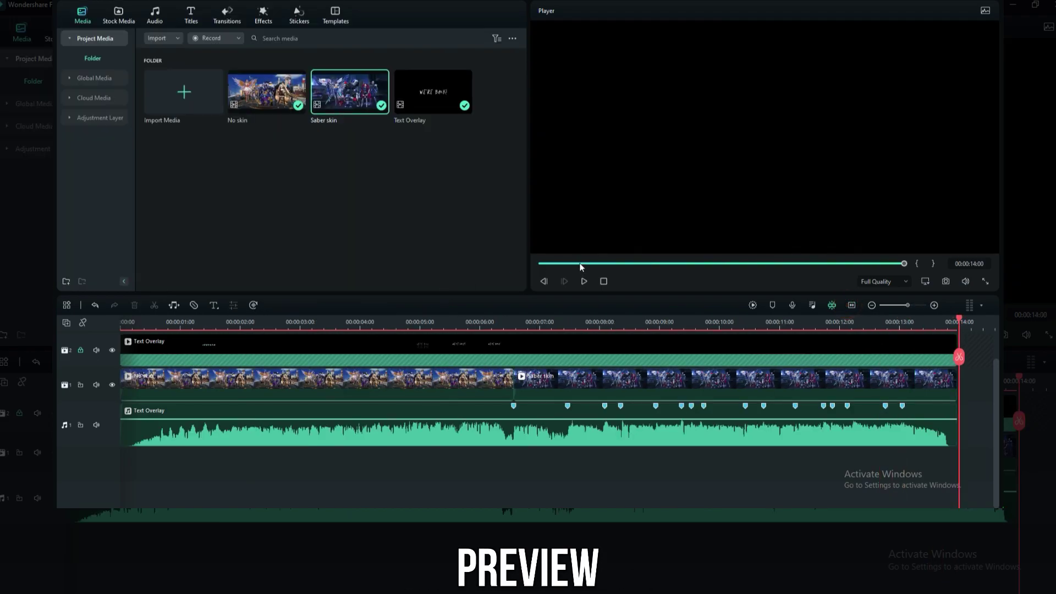
Play back the whole edit from near its beginning
click(556, 263)
click(584, 281)
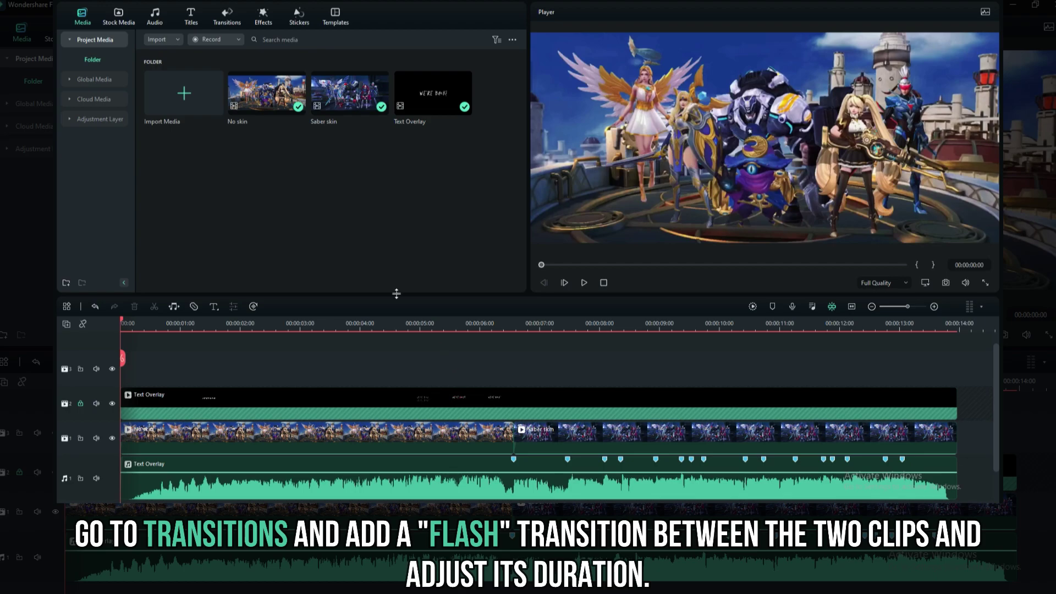
Add a Flash transition at the cut between the No skin and Saber skin clips and play back the area around it
click(224, 21)
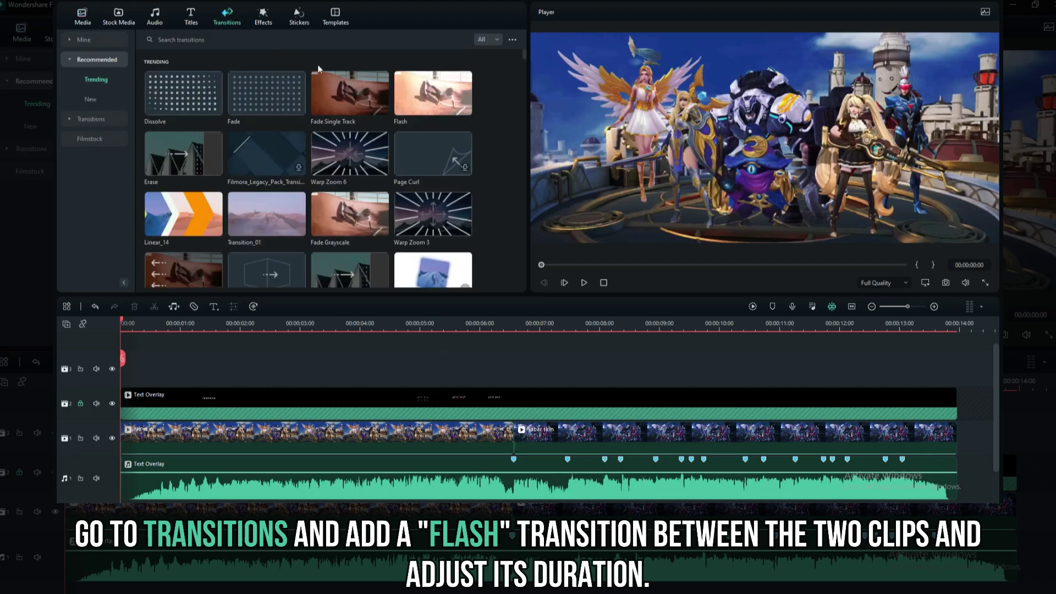
drag(422, 103, 508, 443)
click(494, 323)
key(space)
key(space)
click(492, 328)
key(space)
key(space)
drag(491, 329, 589, 323)
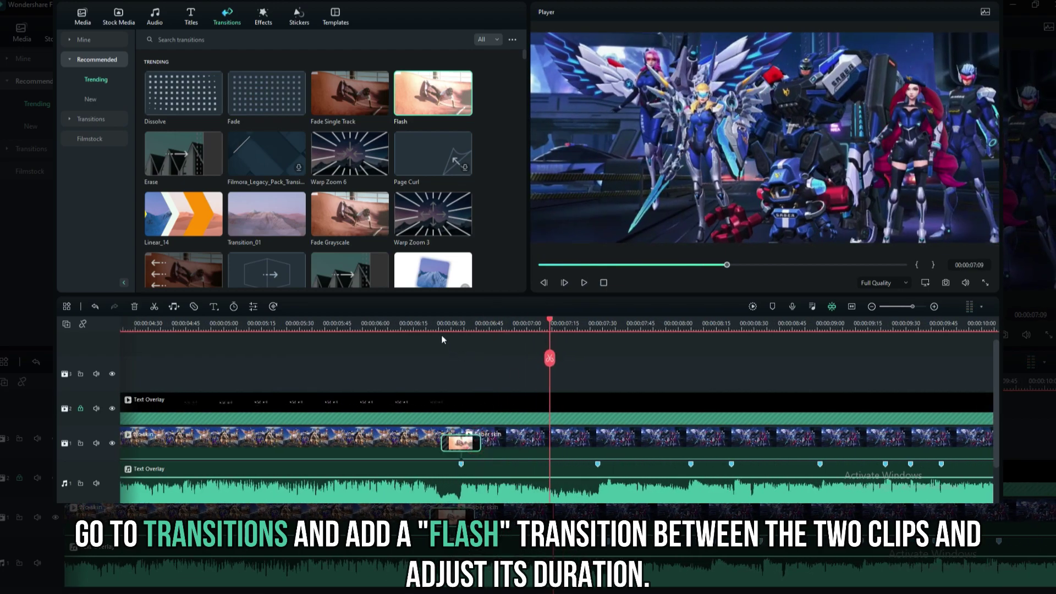
key(space)
key(space)
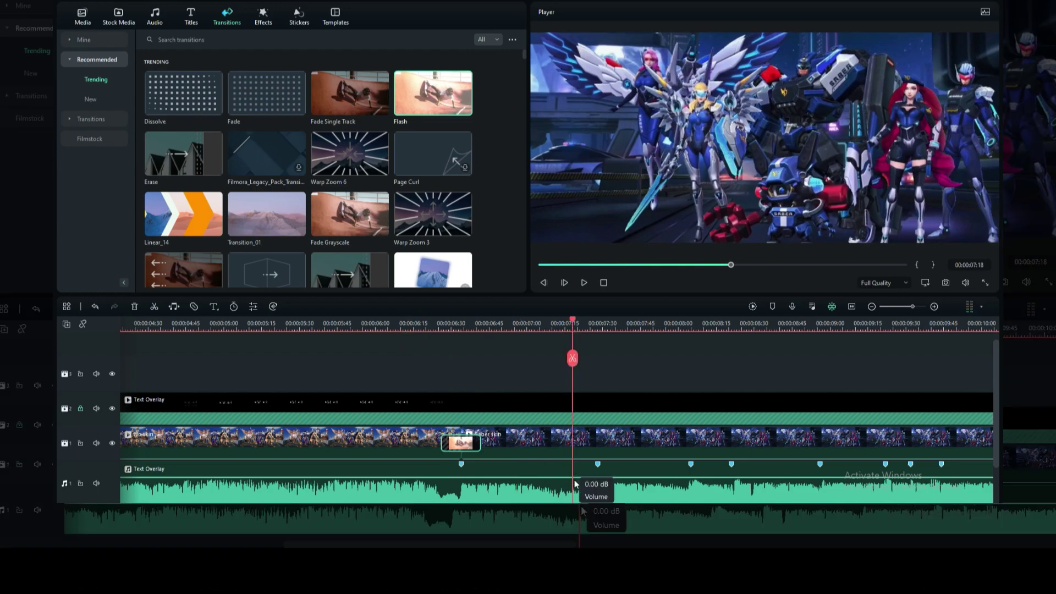
Place the White solid color from the Filmstock stock media on the empty track above the text overlay, at the second beat marker
click(597, 464)
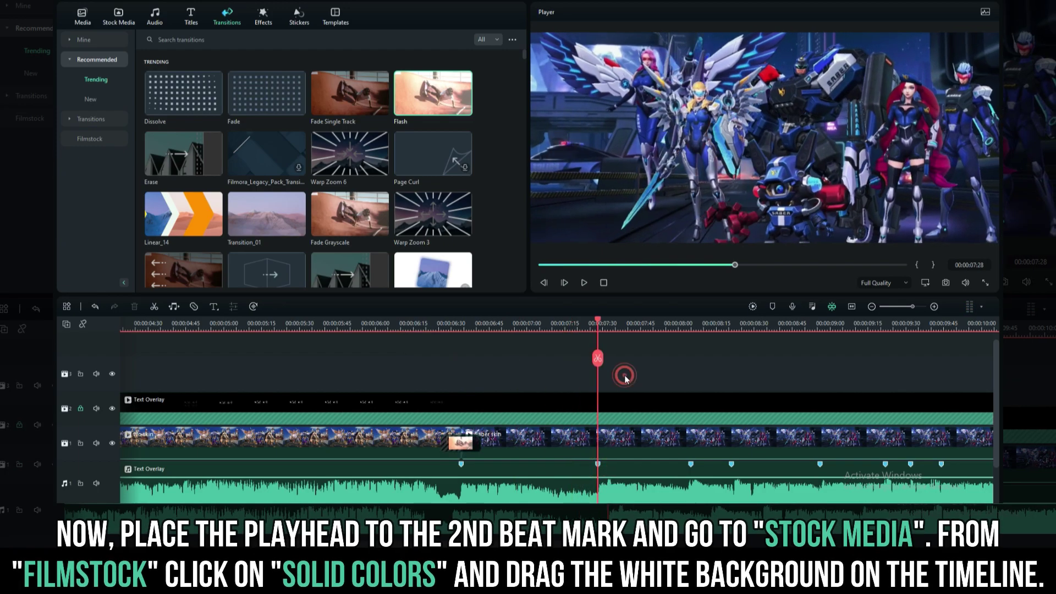
click(113, 22)
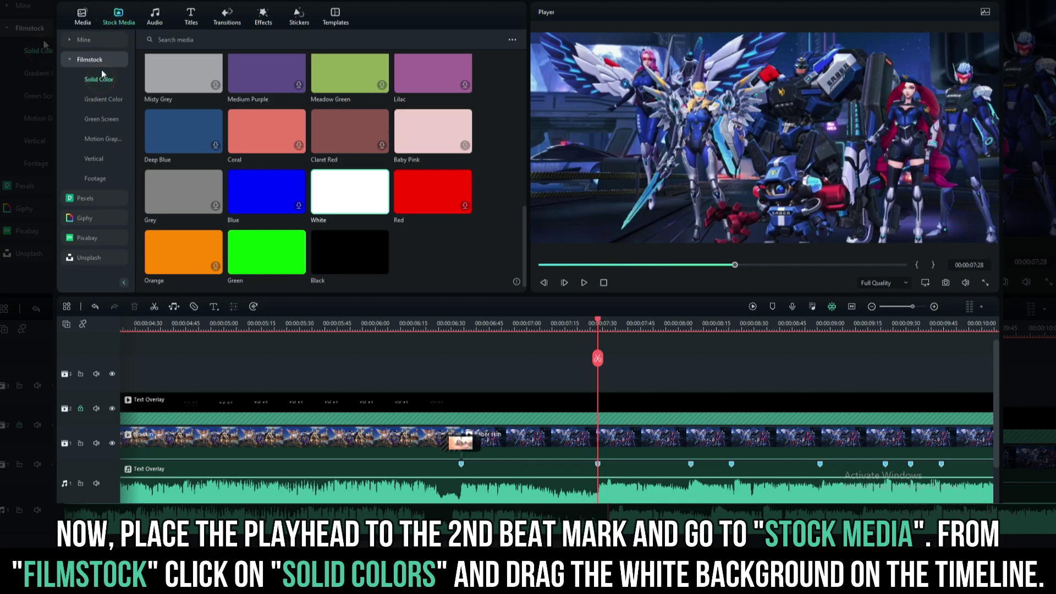
click(99, 58)
click(99, 62)
click(101, 78)
drag(348, 195, 617, 382)
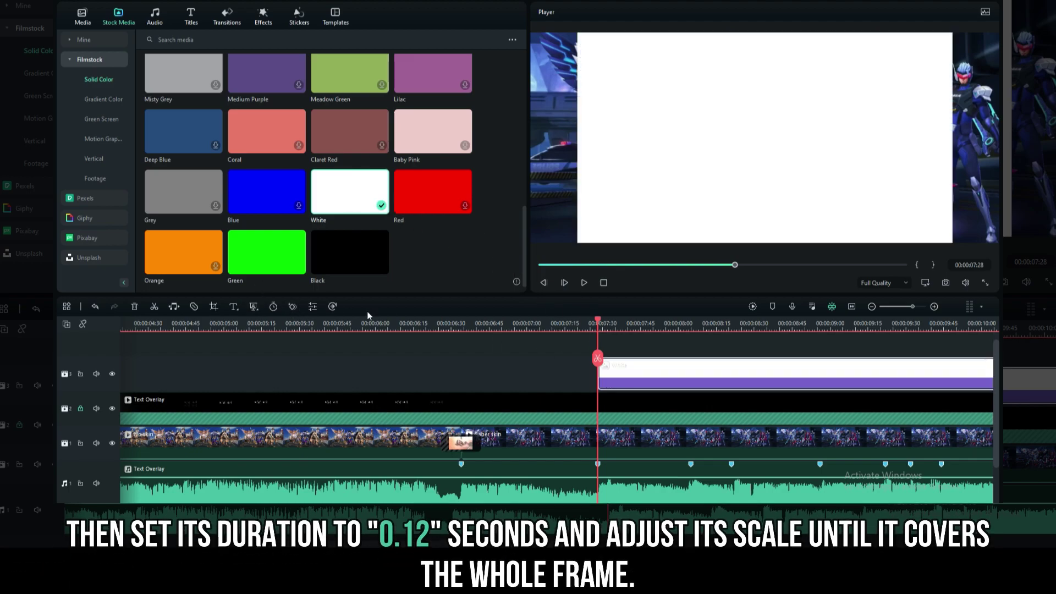
Set the white clip's duration to 00:00:00:12 and scale it to 128.6% so that it covers the whole frame
click(278, 309)
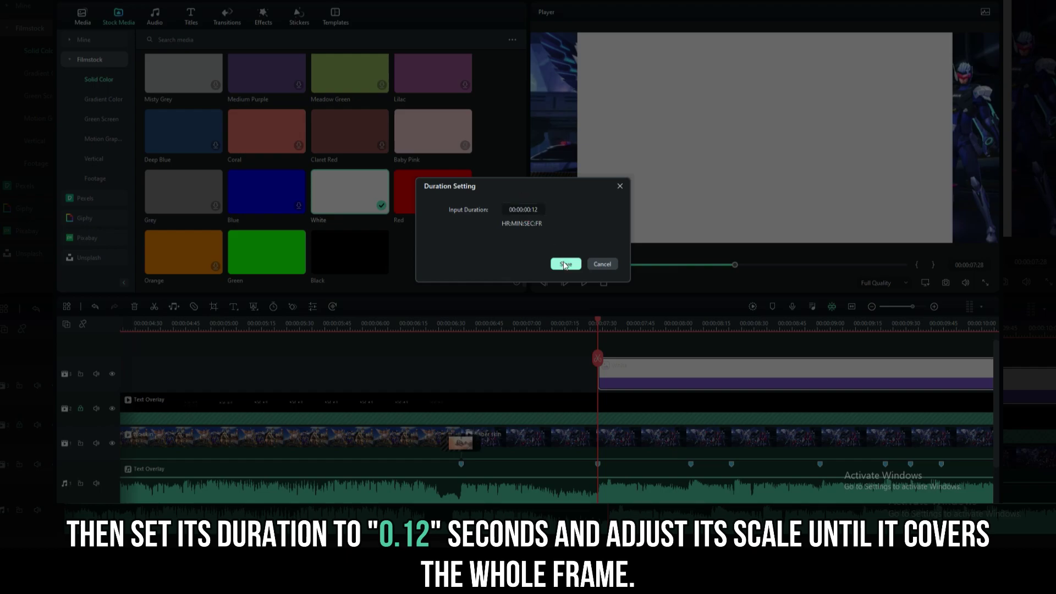
click(565, 264)
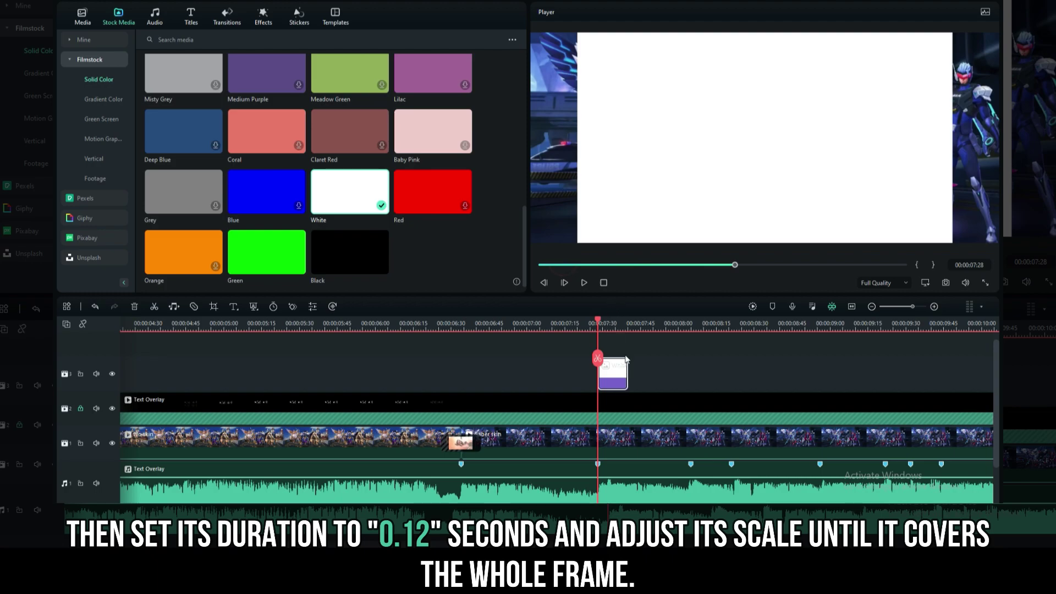
double_click(617, 377)
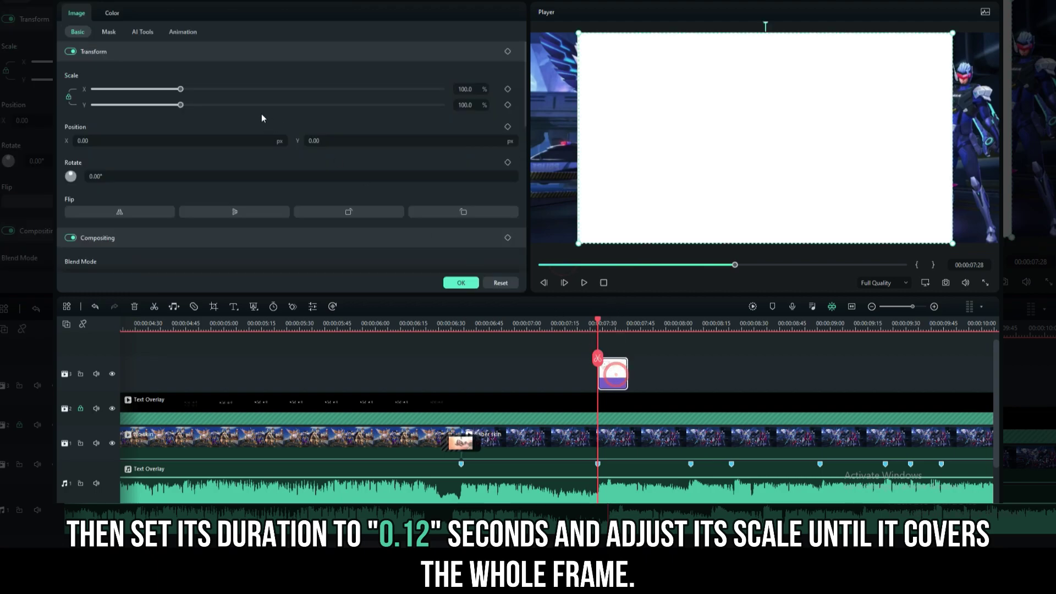
drag(181, 89, 207, 96)
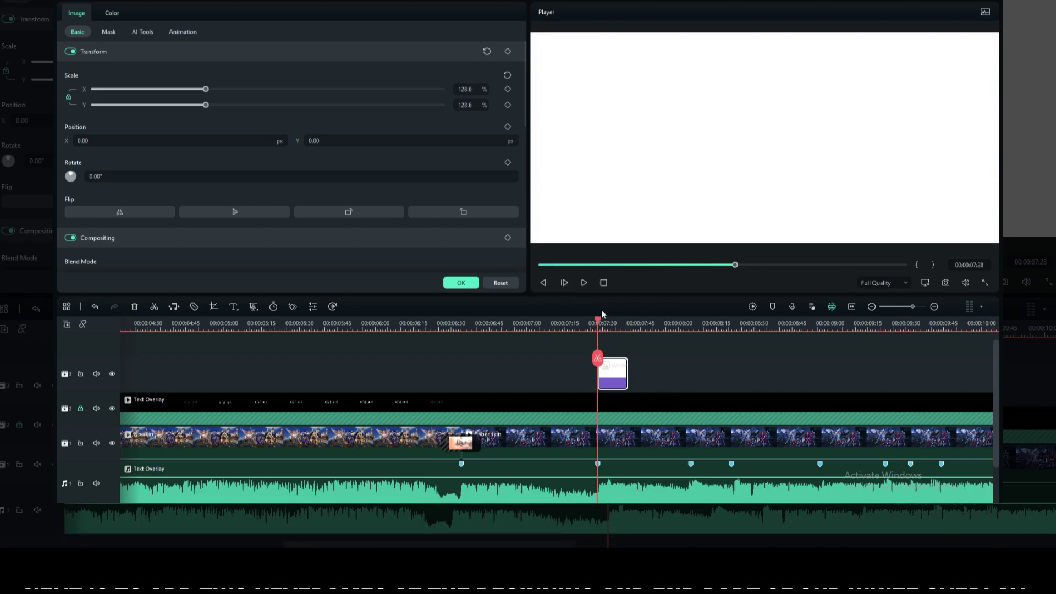
Keyframe the white clip's opacity from 100% at its start to 0% at its end
scroll(631, 326, up, 3)
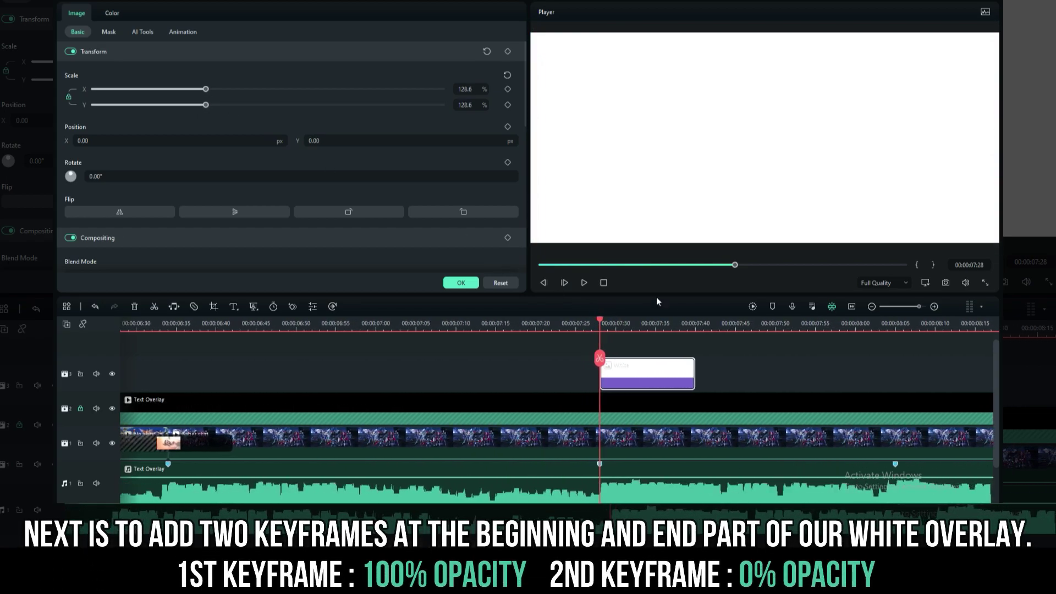
scroll(347, 260, down, 2)
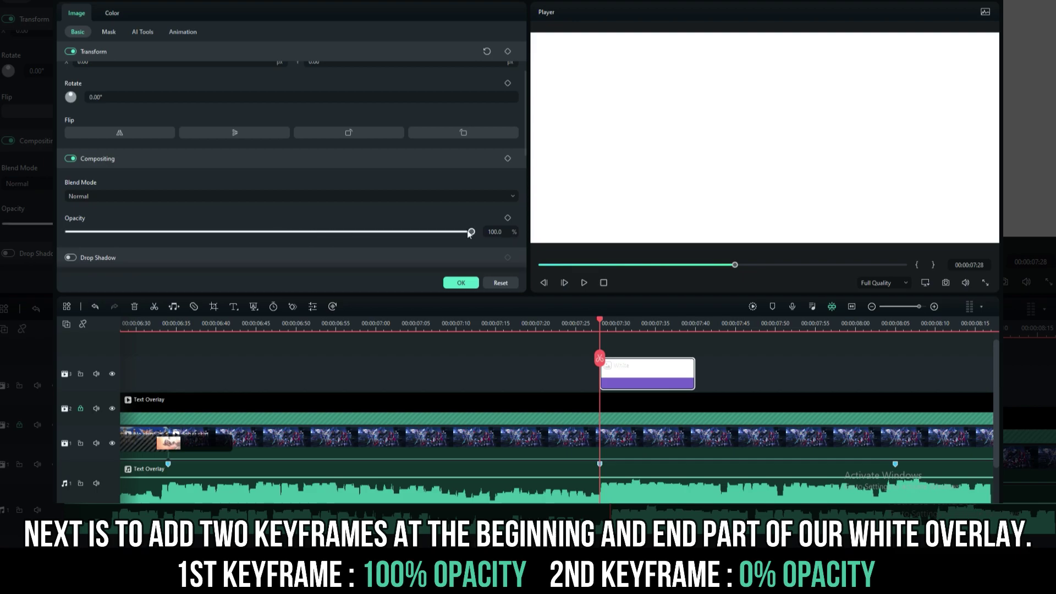
click(507, 218)
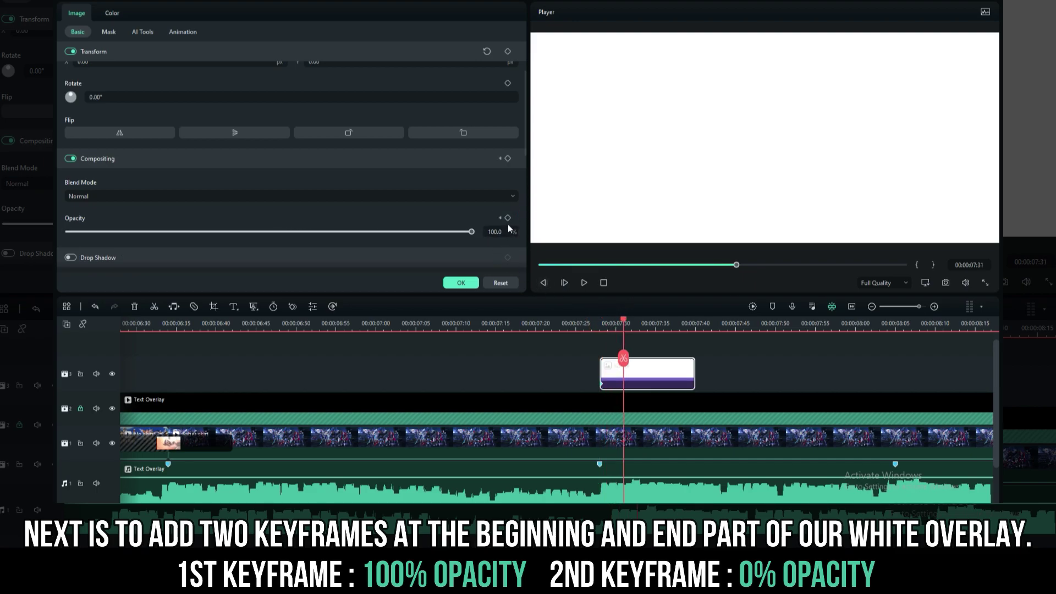
drag(472, 231, 68, 235)
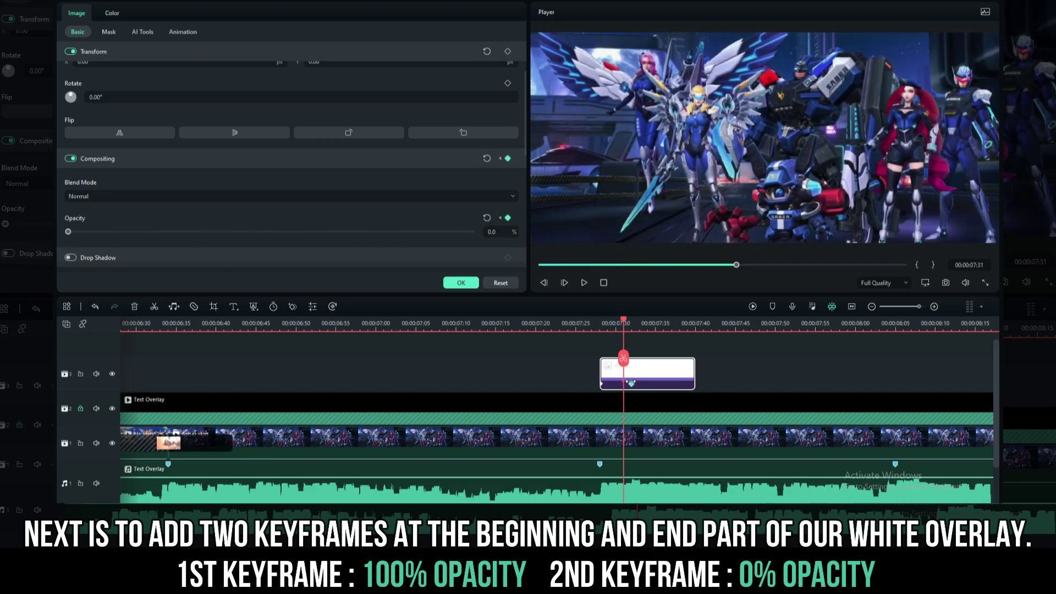
drag(712, 381, 696, 381)
drag(602, 327, 695, 333)
Change the white clip's blend mode to Overlay
click(629, 329)
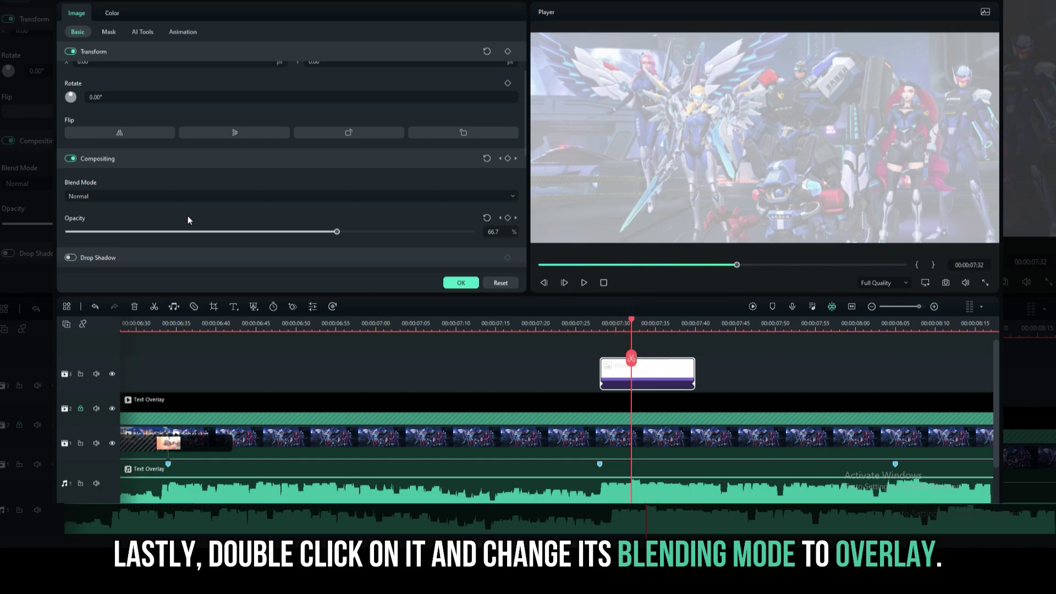
click(140, 196)
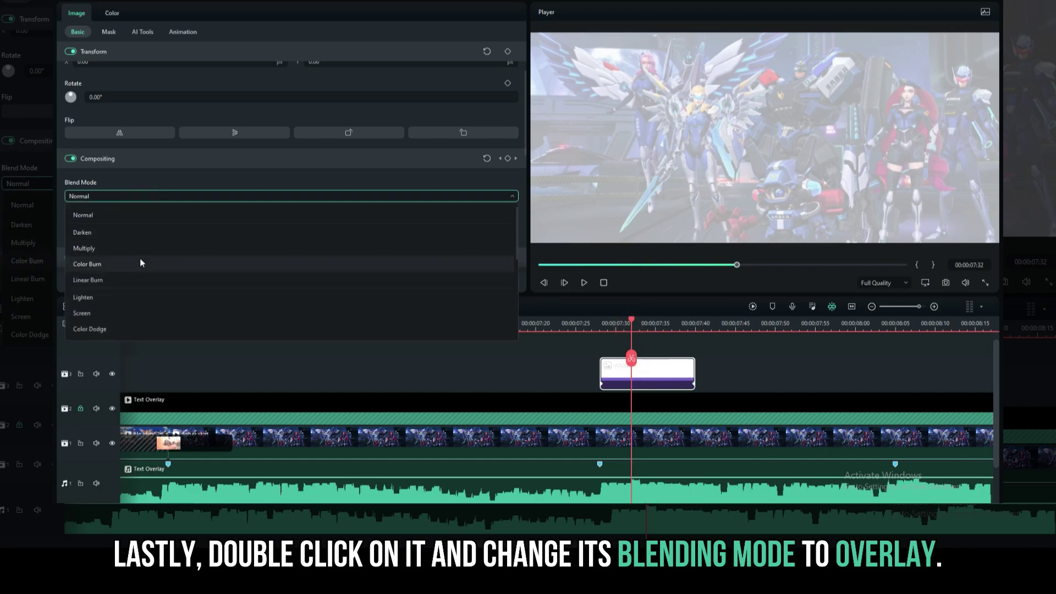
scroll(137, 297, down, 1)
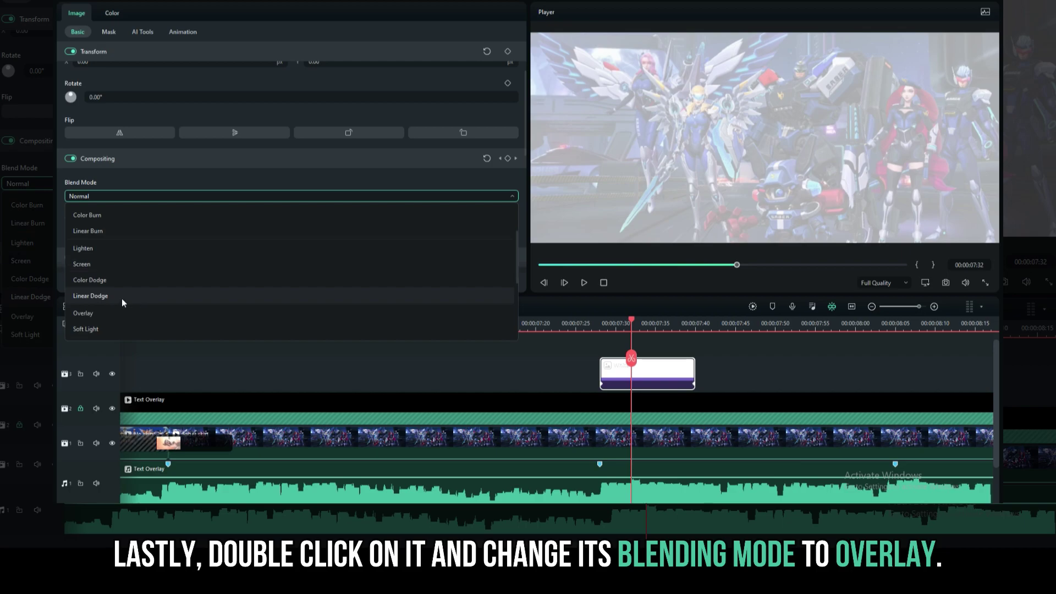
click(123, 313)
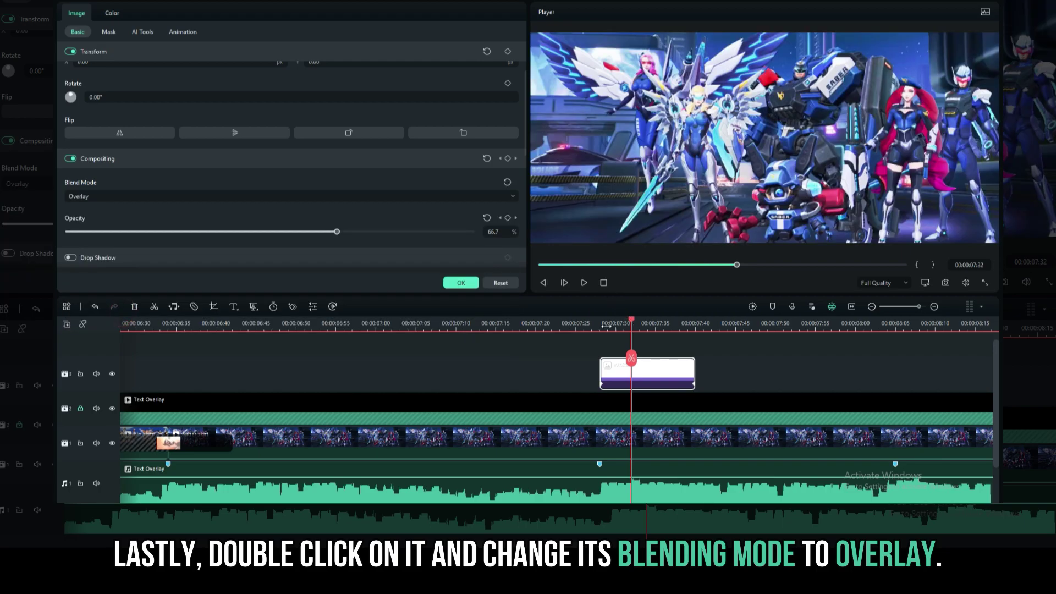
click(593, 325)
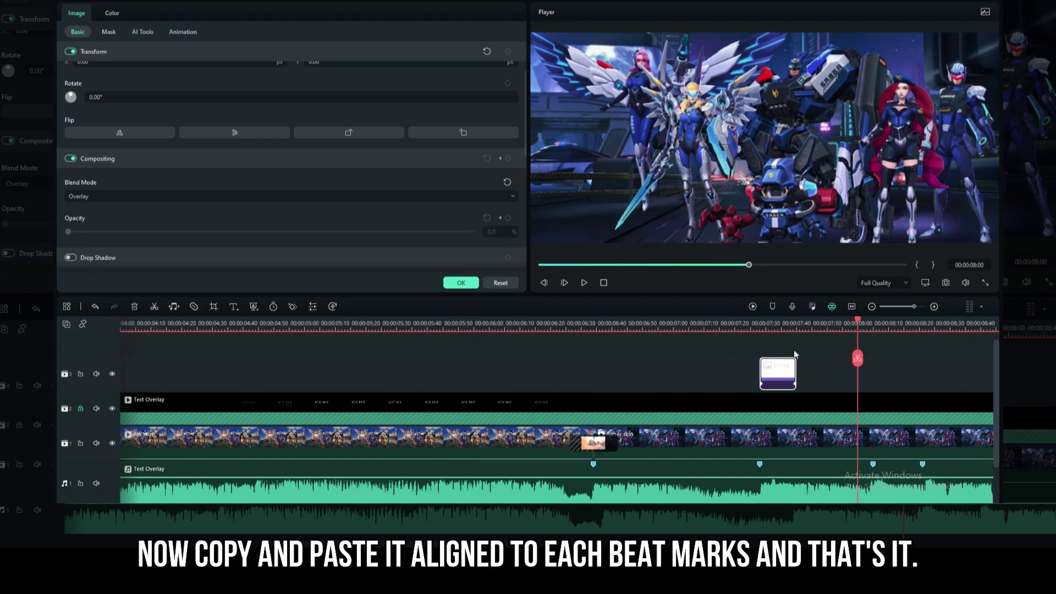
Copy the white overlay clip and paste it at the third and fourth beat markers
click(851, 308)
right_click(572, 373)
click(605, 71)
click(604, 464)
right_click(621, 364)
click(640, 75)
click(621, 464)
key(ctrl+v)
Paste the white overlay at every remaining beat marker, from 00:00:08:56 through the last one, and close the clip settings
click(655, 464)
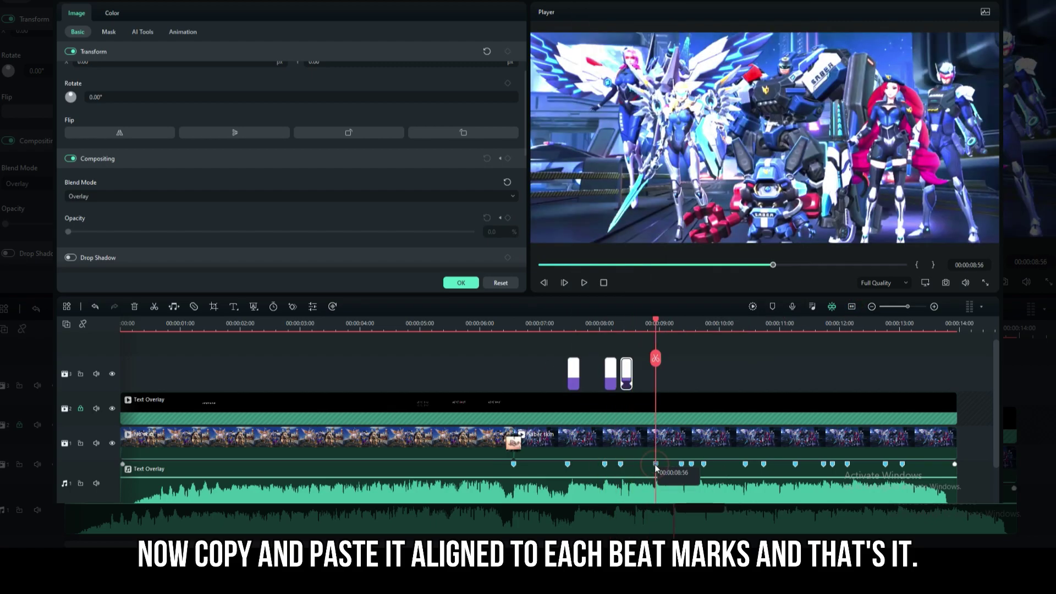
key(ctrl+v)
click(682, 465)
key(ctrl+v)
click(692, 464)
key(ctrl+v)
click(703, 464)
key(ctrl+v)
click(745, 464)
key(ctrl+v)
click(763, 464)
key(ctrl+v)
key(ctrl+v)
click(823, 465)
key(ctrl+v)
click(832, 464)
key(ctrl+v)
click(847, 464)
key(ctrl+v)
click(885, 464)
click(902, 465)
key(ctrl+v)
drag(908, 306, 907, 306)
click(461, 282)
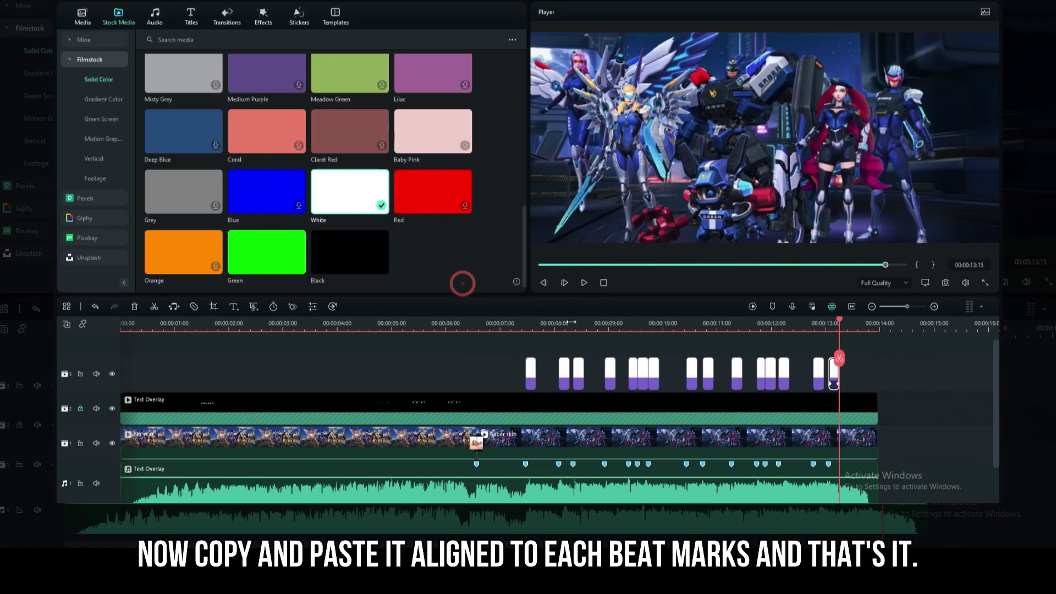
Add a Fade transition at the end of the Saber skin clip and search the transitions for "blur"
click(226, 19)
drag(250, 102, 857, 443)
click(230, 39)
text(blur)
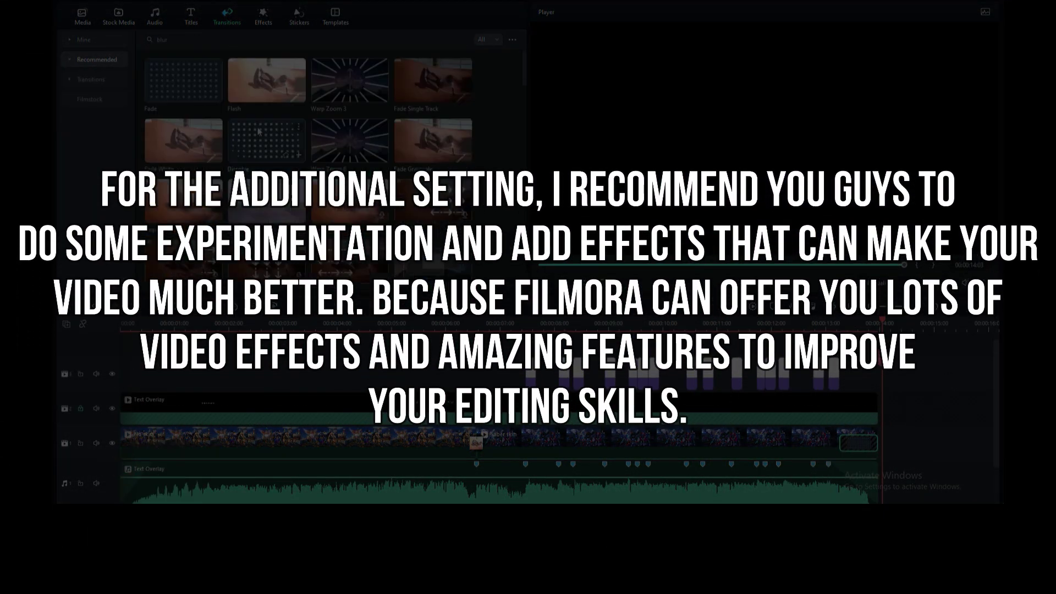
Paste a copy of the Edge Scale effect above the white overlays at the 00:00:11:16 beat marker
text(in)
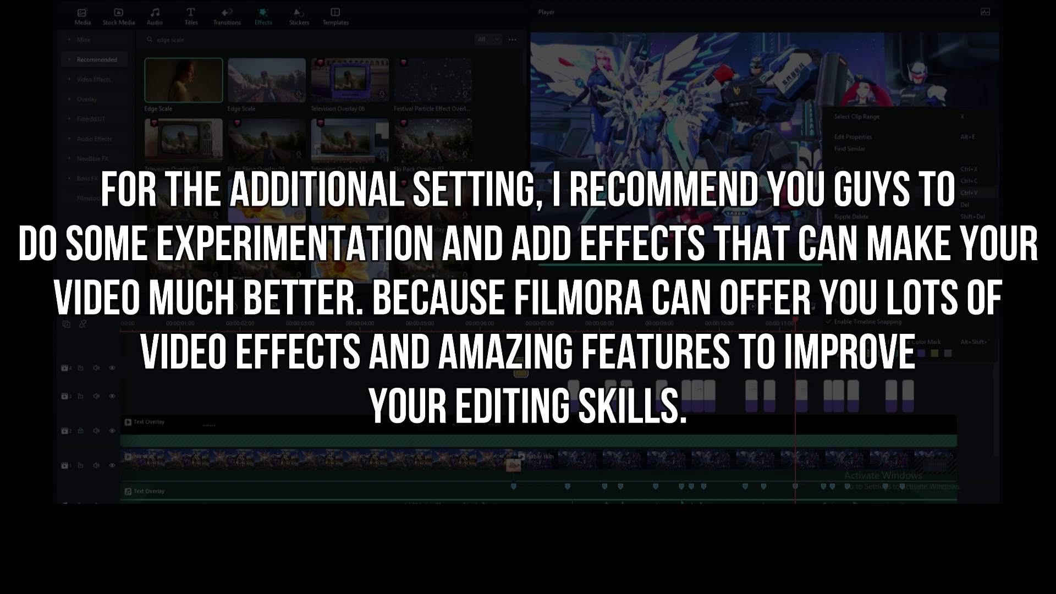
click(798, 492)
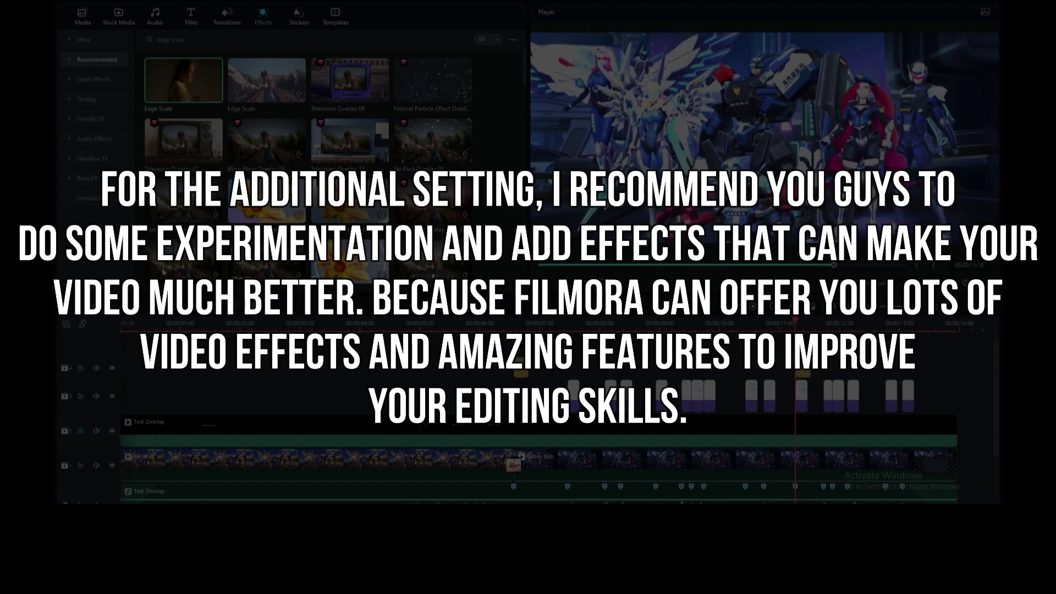
Add a Dissolve transition at the very beginning of the timeline
click(226, 17)
drag(183, 94, 131, 491)
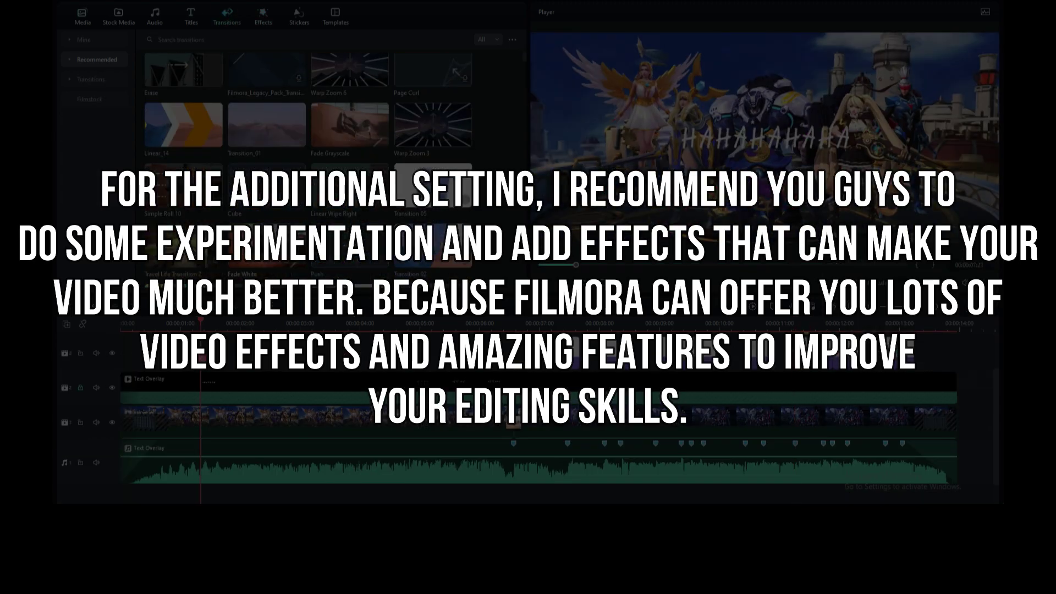